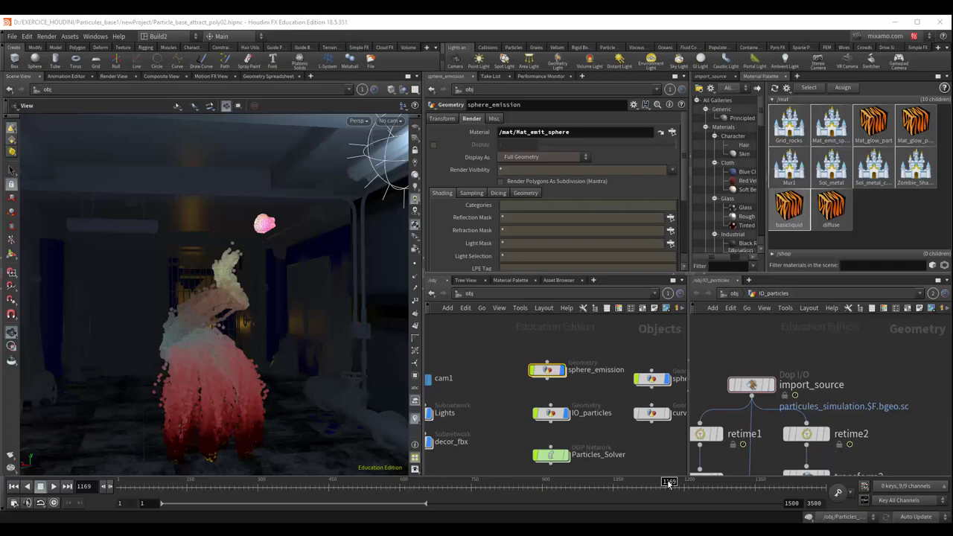
Step: Scrub the cached particle simulation back to around frame 271 to review it
mouse_move(669, 482)
mouse_down()
mouse_move(360, 481)
mouse_move(595, 465)
mouse_move(652, 470)
mouse_move(270, 471)
mouse_move(250, 472)
mouse_move(636, 470)
mouse_move(223, 481)
mouse_move(629, 481)
mouse_move(509, 481)
mouse_up()
mouse_move(426, 467)
mouse_down()
mouse_move(200, 477)
mouse_move(588, 471)
mouse_move(241, 461)
mouse_move(220, 464)
mouse_move(733, 467)
mouse_move(298, 465)
mouse_move(464, 455)
mouse_move(342, 451)
mouse_move(585, 457)
mouse_up()
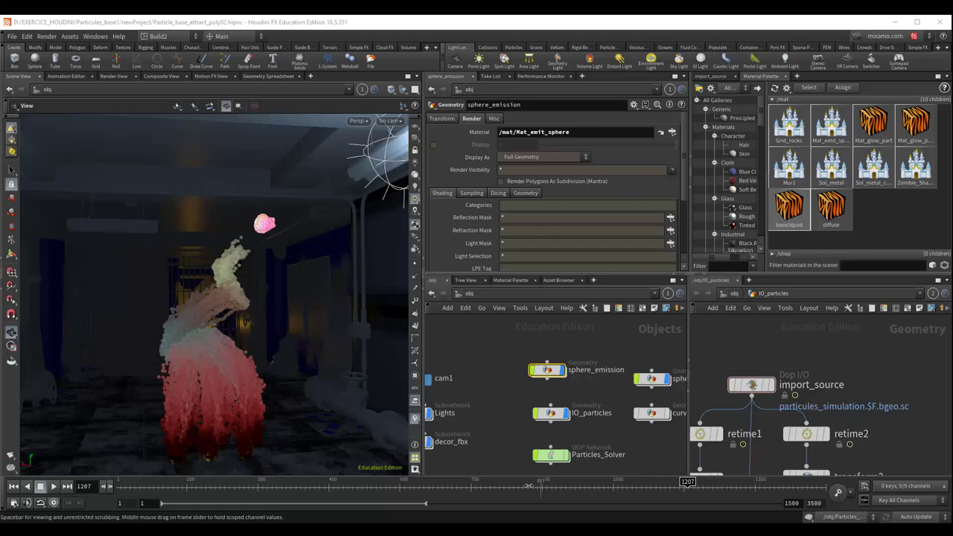
Step: Scrub the sim to frames 510 and 774, then zoom and orbit around the particle figure
mouse_move(530, 490)
mouse_down()
mouse_move(357, 484)
mouse_move(596, 485)
mouse_up()
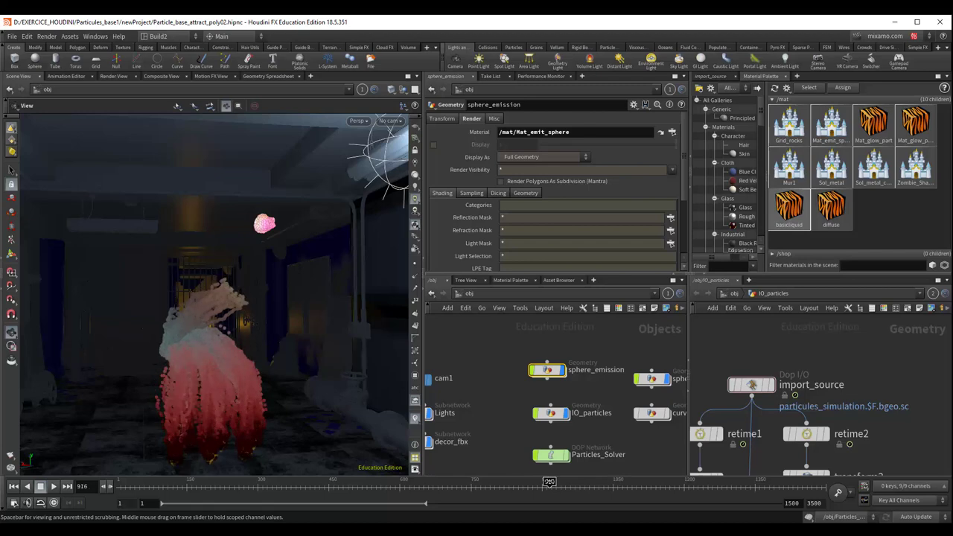
mouse_move(596, 485)
mouse_down()
mouse_move(486, 482)
mouse_move(646, 477)
mouse_up()
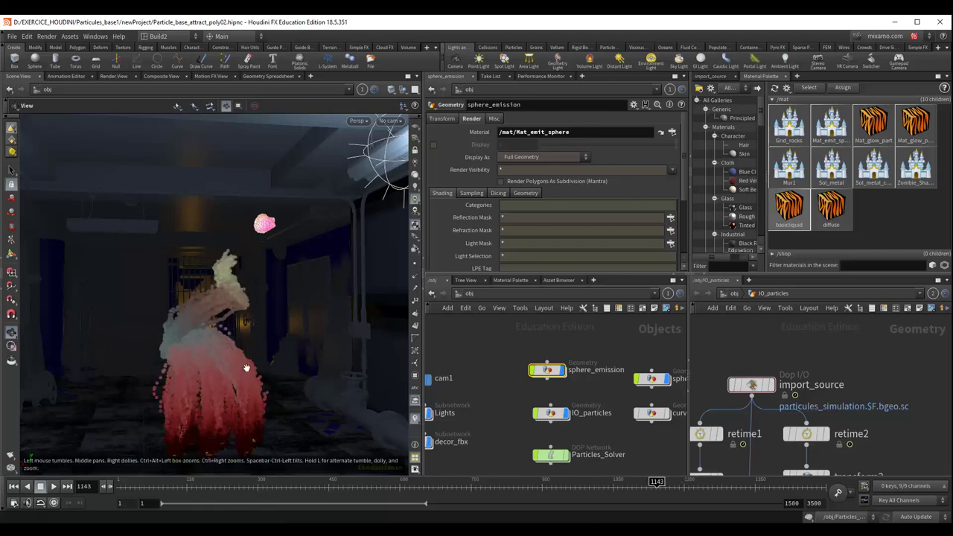
scroll(251, 348, up, 3)
scroll(253, 354, up, 3)
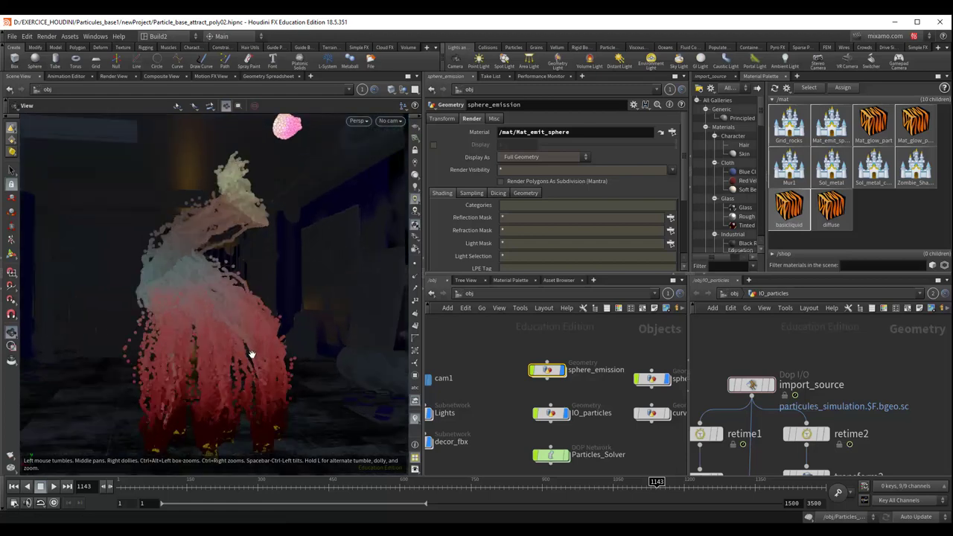
scroll(251, 354, up, 2)
drag(256, 343, 195, 274)
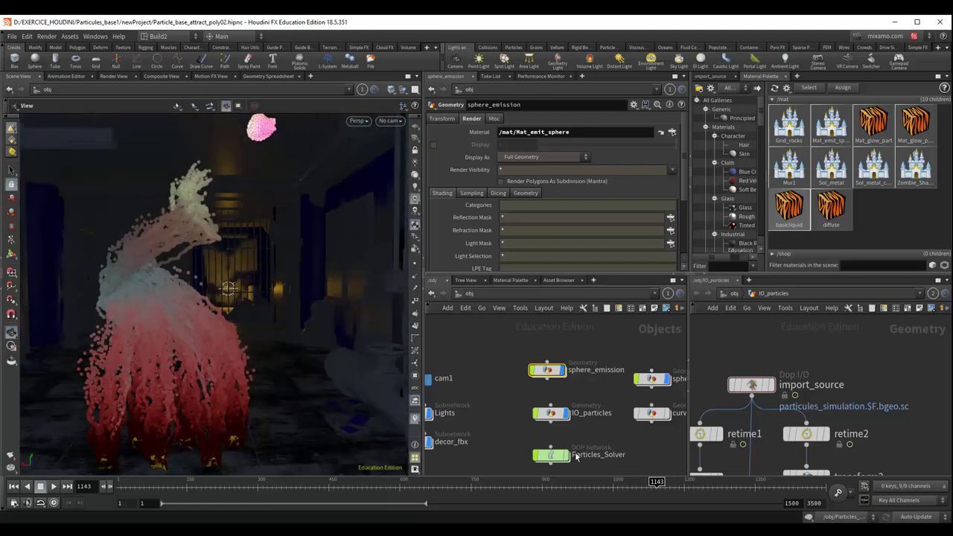
Step: At frame 756, display sphere_emission so only the wireframe emitter shapes remain visible
drag(680, 480, 451, 461)
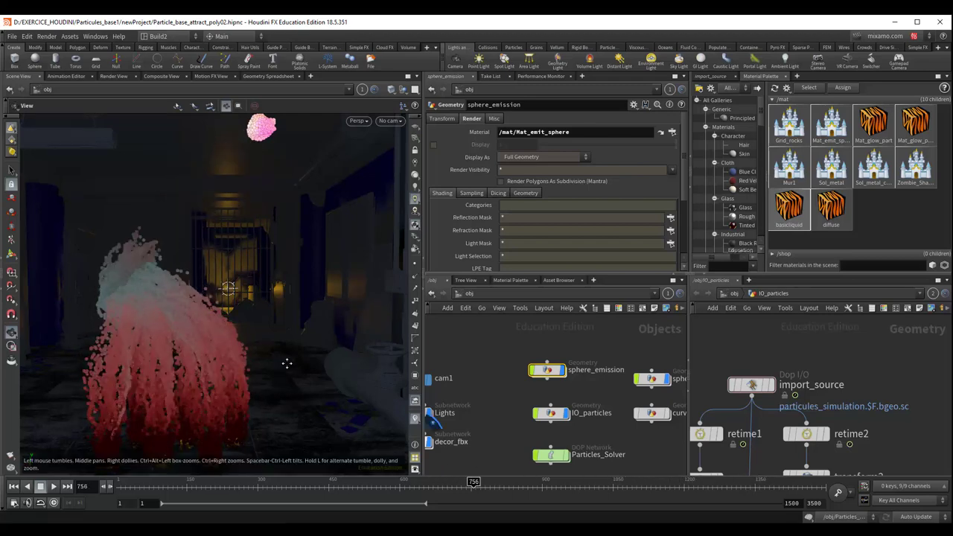
scroll(288, 357, up, 2)
scroll(294, 347, up, 2)
mouse_move(291, 357)
mouse_down()
mouse_move(276, 365)
mouse_move(312, 315)
mouse_move(301, 328)
mouse_up()
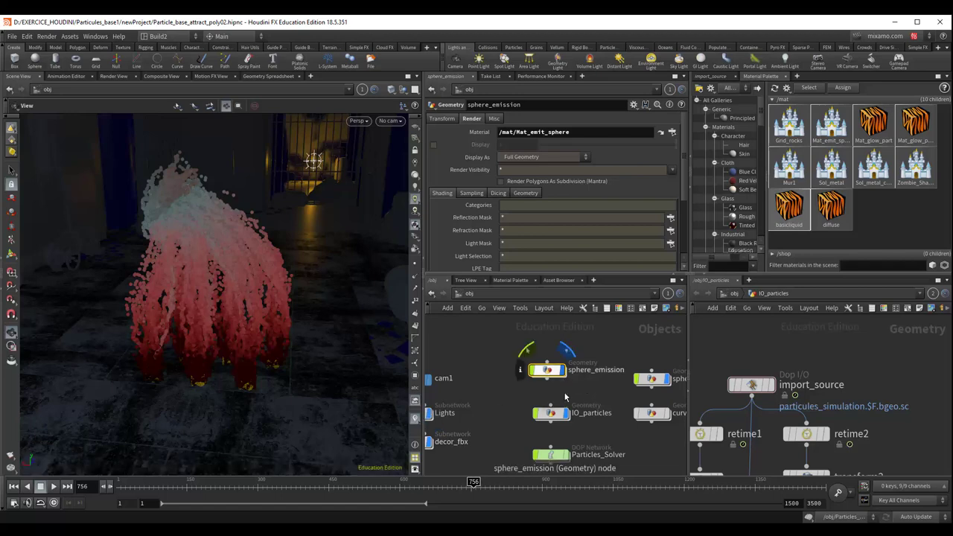
click(567, 417)
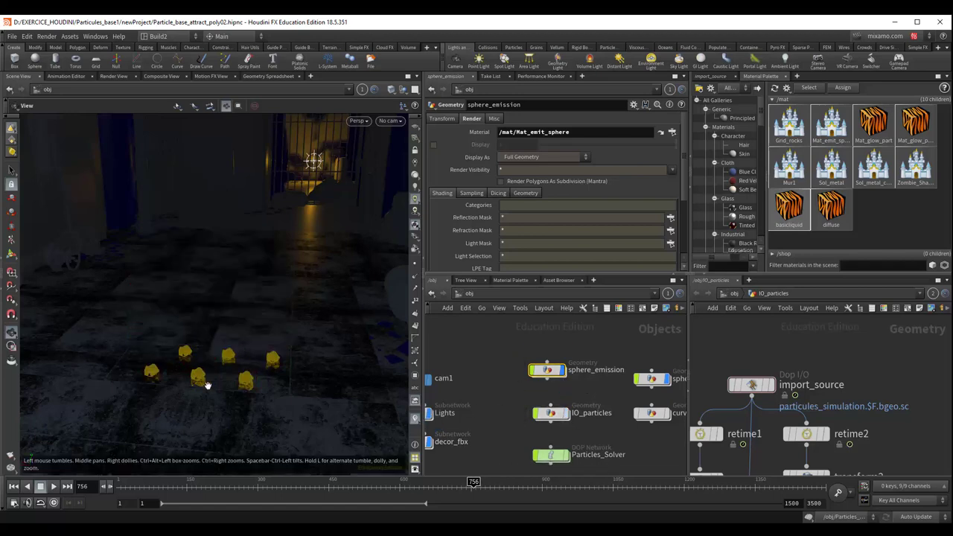
scroll(205, 383, up, 5)
drag(192, 362, 174, 343)
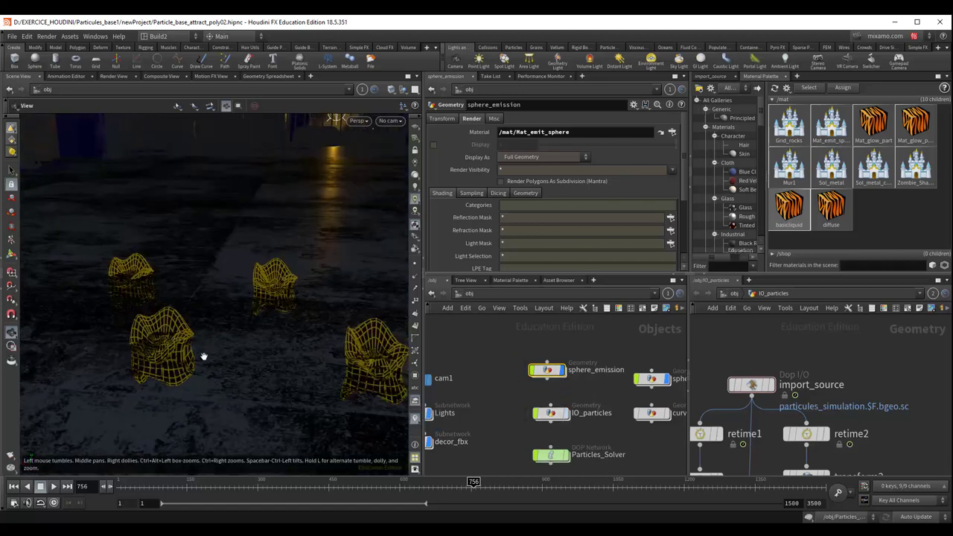
double_click(547, 370)
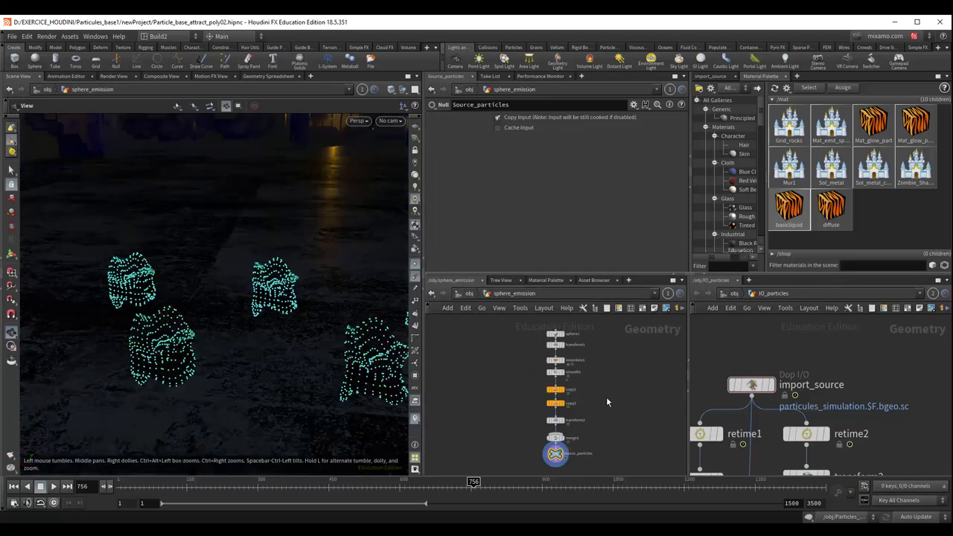
scroll(607, 399, up, 5)
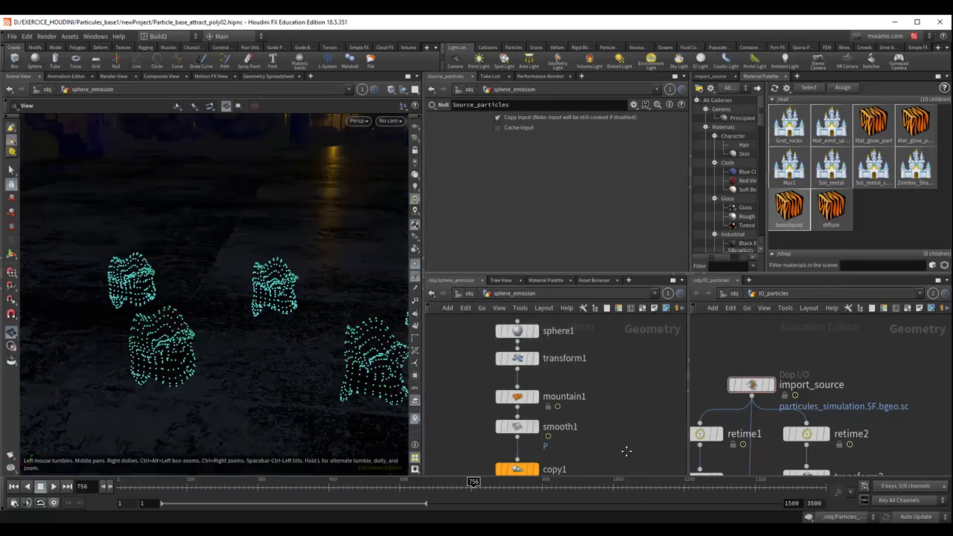
drag(536, 415, 536, 407)
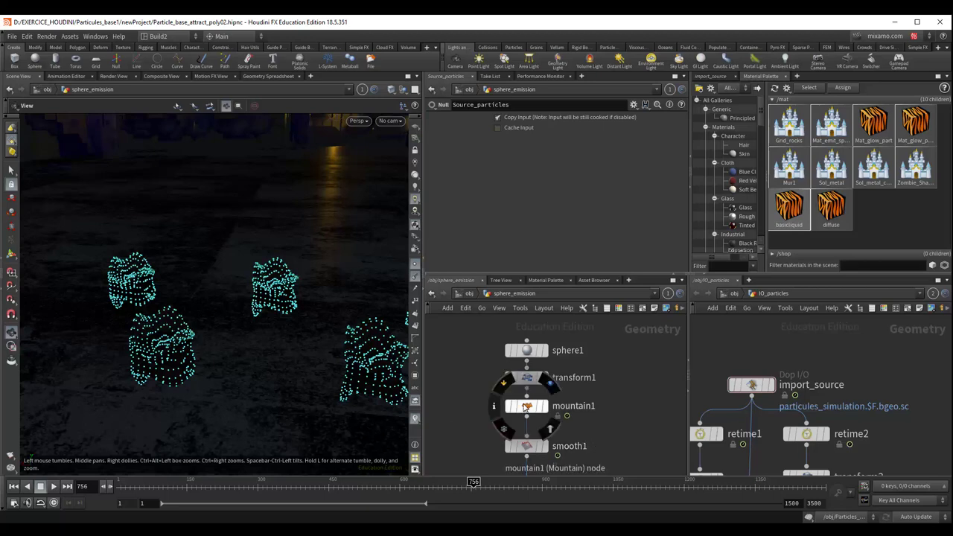
click(529, 407)
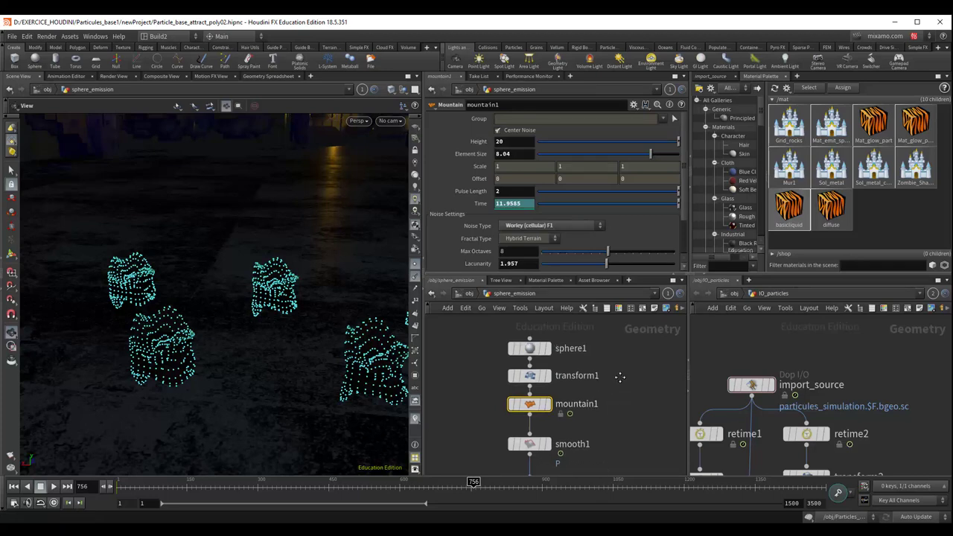
scroll(616, 365, down, 3)
scroll(582, 332, down, 1)
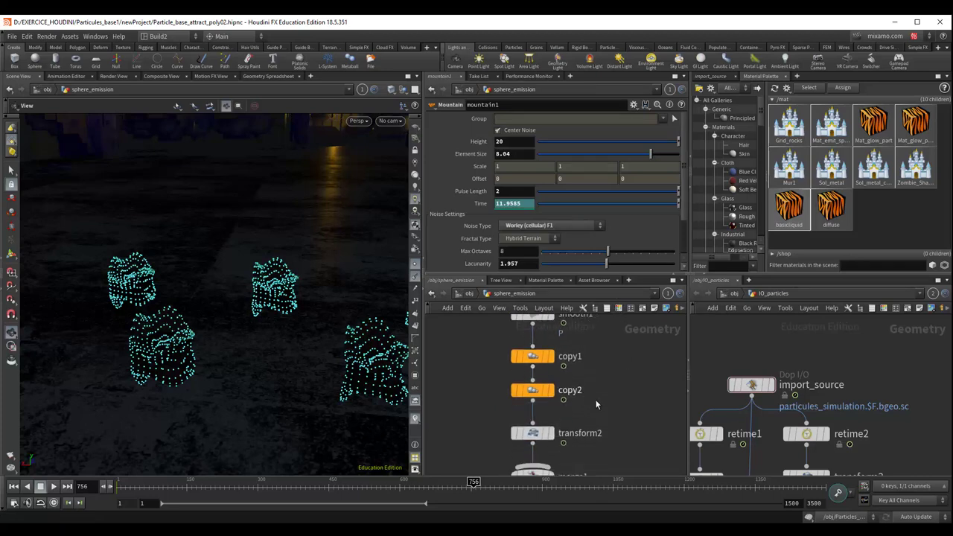
scroll(604, 355, down, 1)
scroll(595, 394, down, 2)
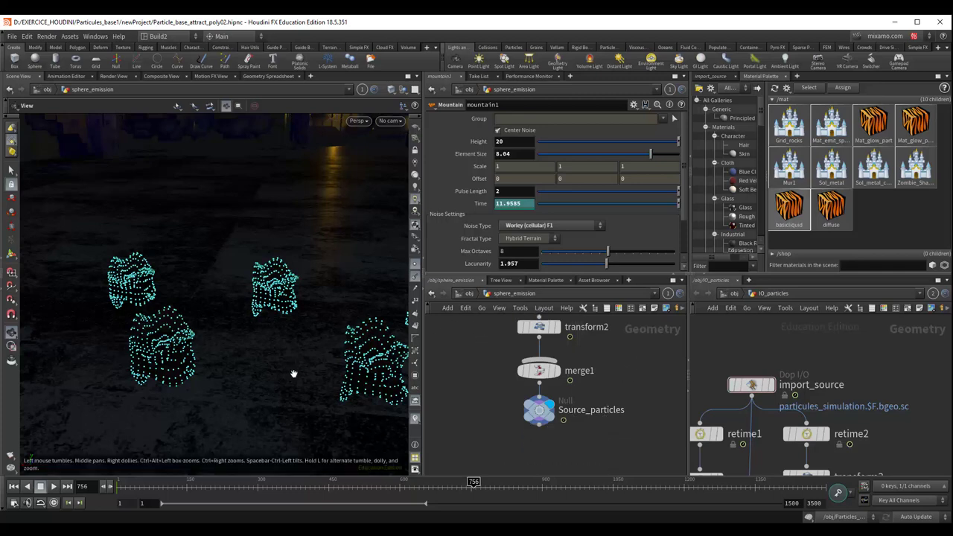
mouse_move(293, 374)
mouse_down()
mouse_move(224, 357)
mouse_move(248, 364)
mouse_up()
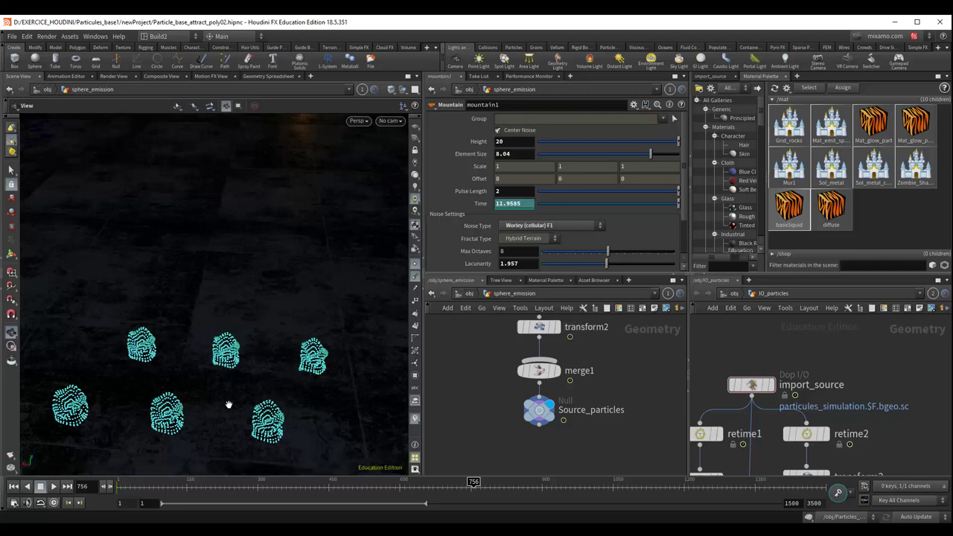
scroll(223, 391, up, 3)
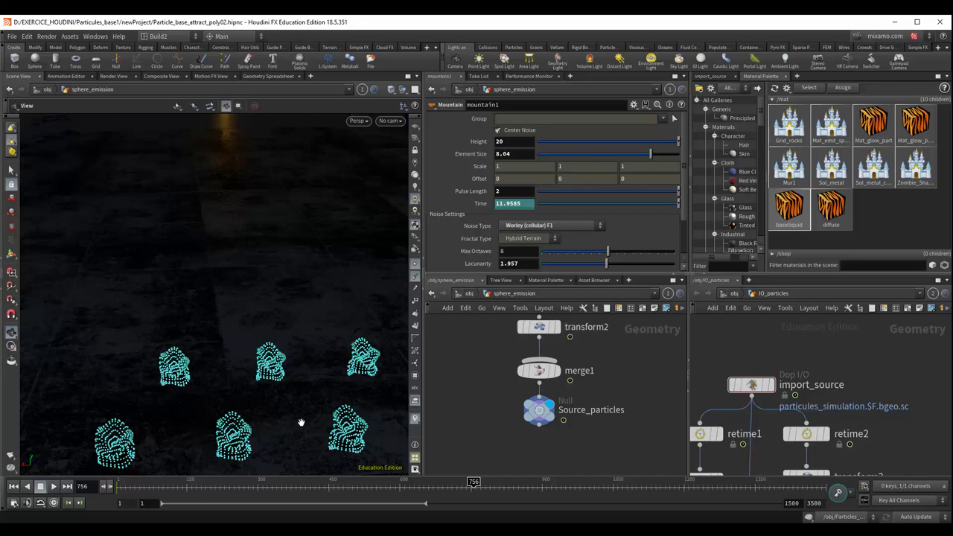
mouse_move(472, 484)
mouse_down()
mouse_move(439, 482)
mouse_move(493, 482)
mouse_up()
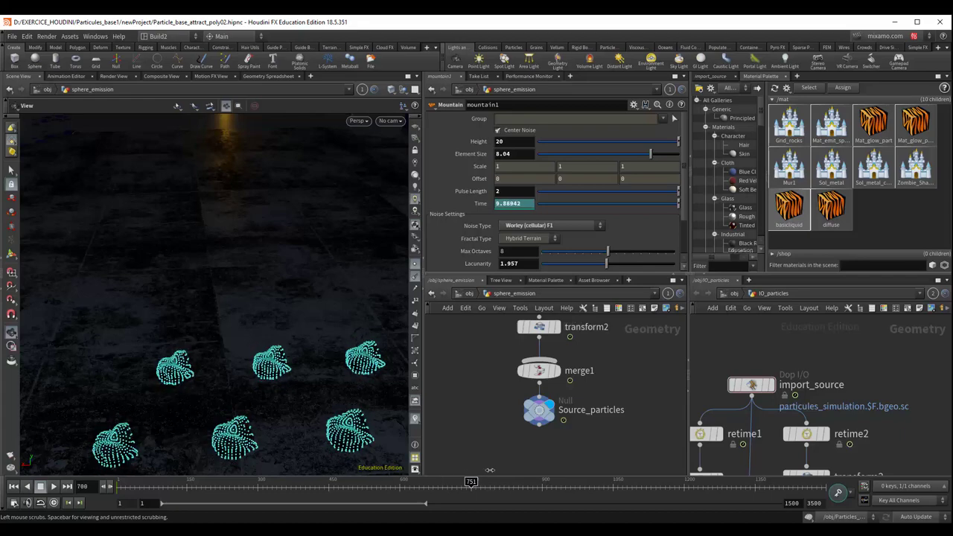
mouse_move(362, 417)
mouse_down()
mouse_move(339, 379)
mouse_move(474, 384)
mouse_up()
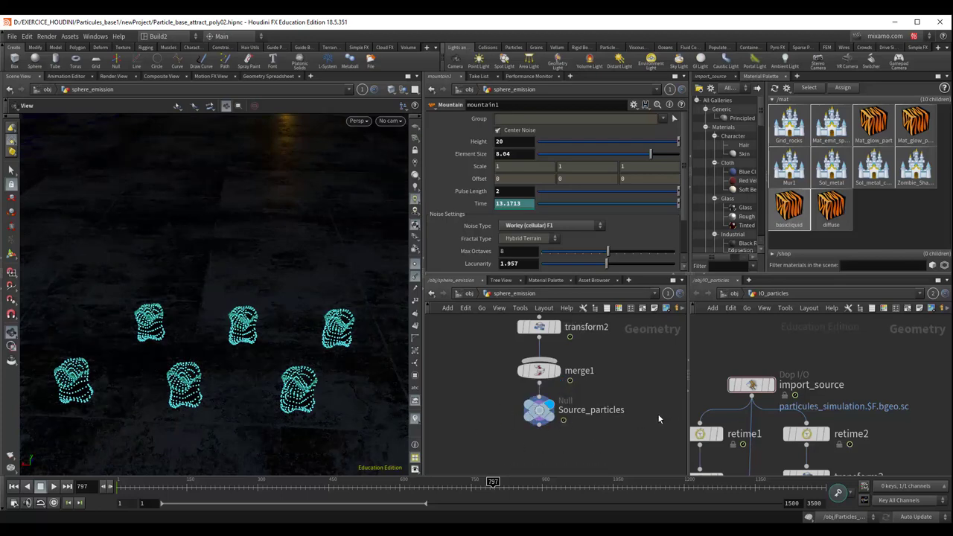
click(468, 297)
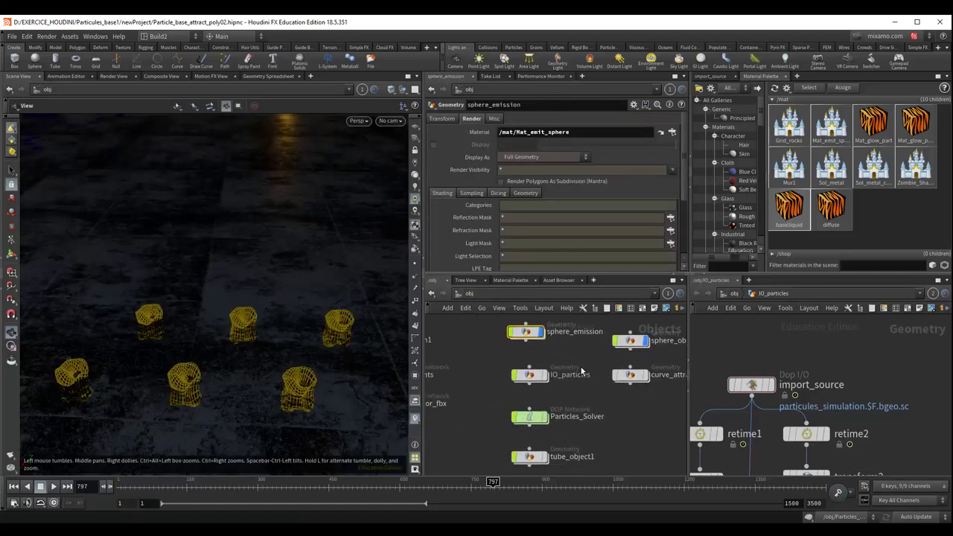
Step: Set the display flag on IO_particles to show the cached particles and rewind the timeline
double_click(529, 415)
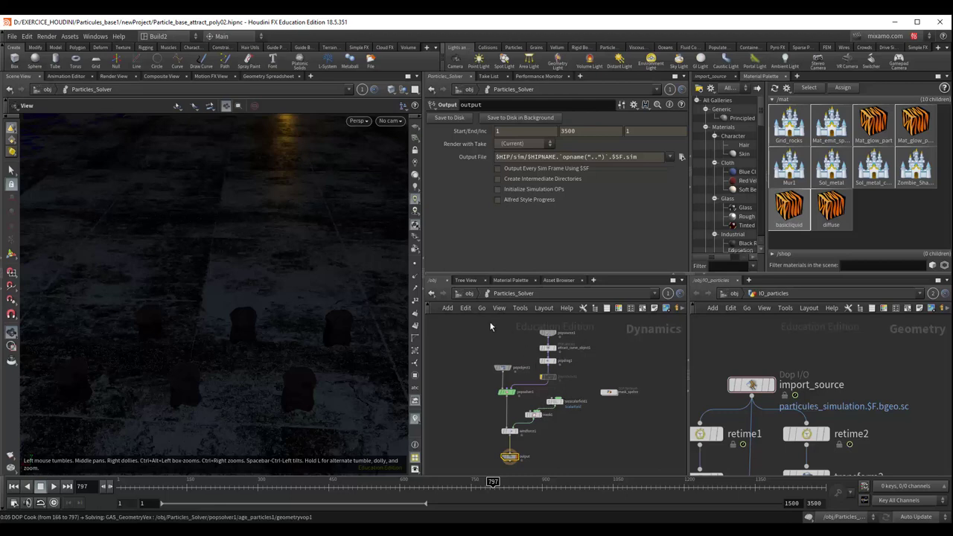
click(470, 294)
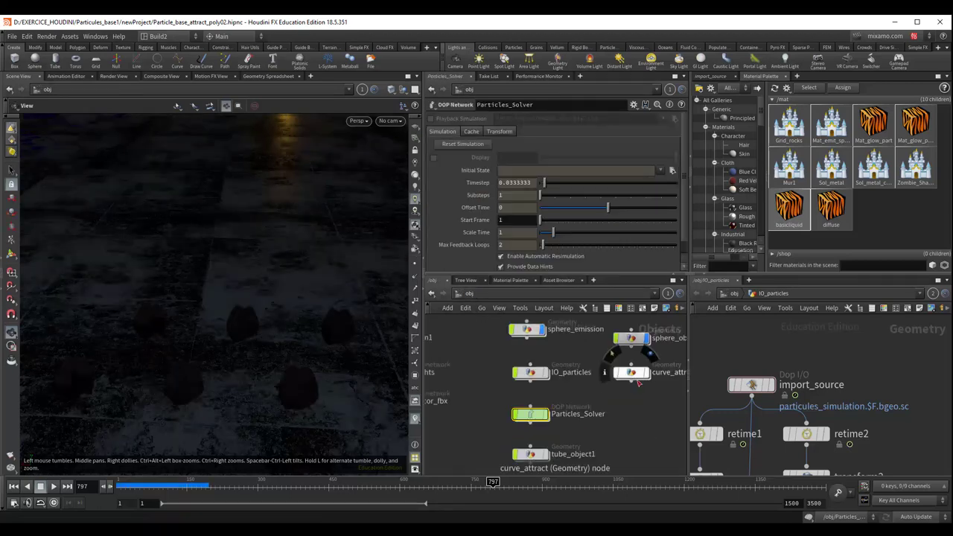
click(547, 374)
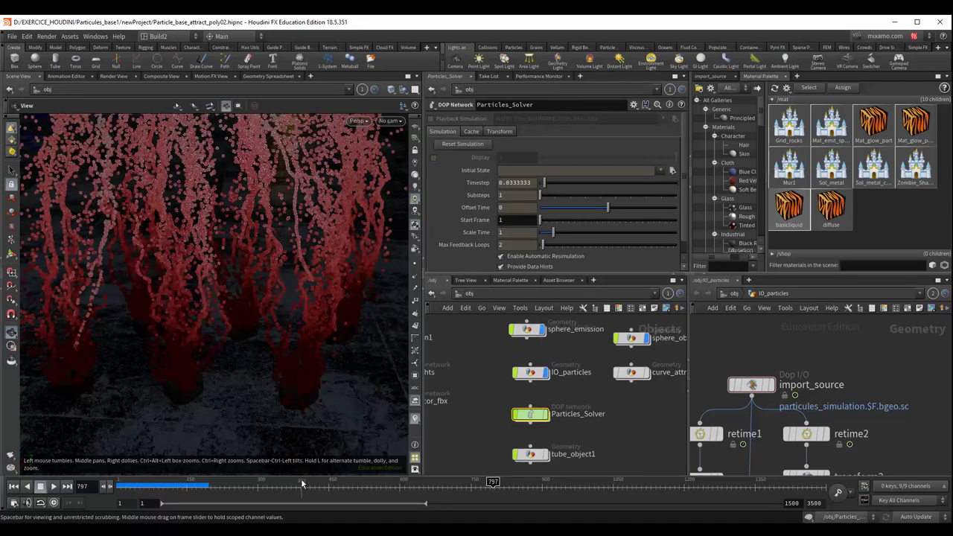
mouse_move(300, 482)
mouse_down()
mouse_move(236, 473)
mouse_move(212, 482)
mouse_up()
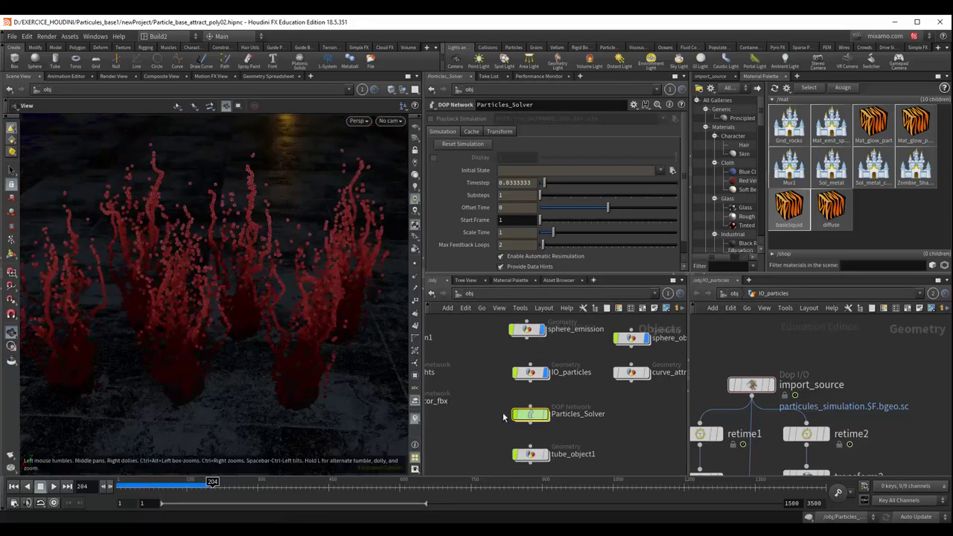
Step: Enter the Particles_Solver network and zoom in on its POP nodes
double_click(530, 414)
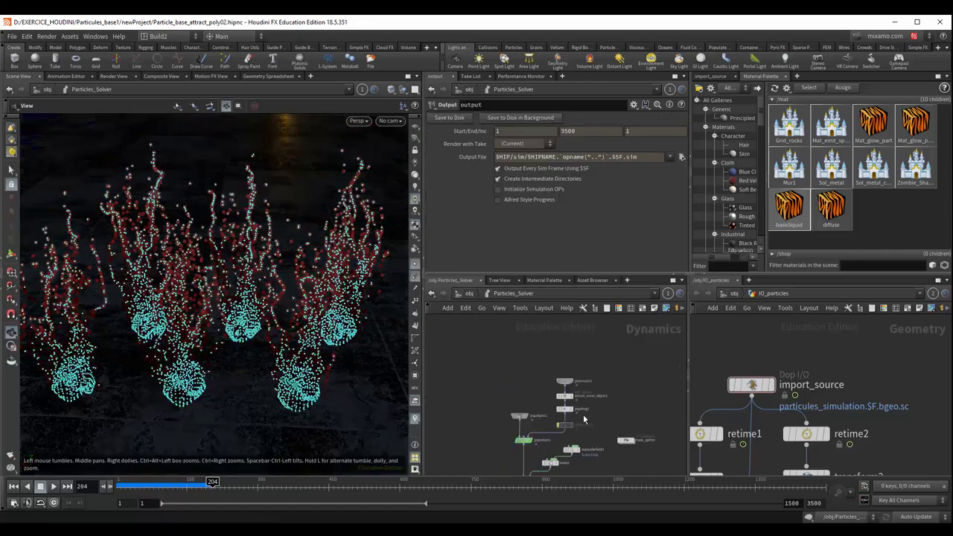
scroll(586, 426, up, 2)
scroll(588, 420, up, 2)
scroll(593, 405, up, 2)
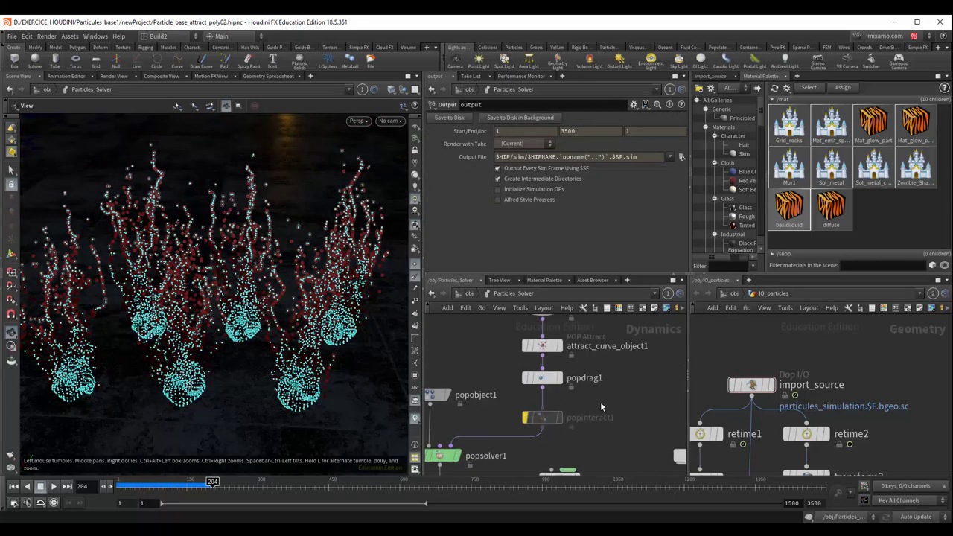
scroll(600, 401, up, 3)
Step: Review popsource1's source geometry and Birth settings, then select attract_curve_object1 to view its parameters
click(553, 375)
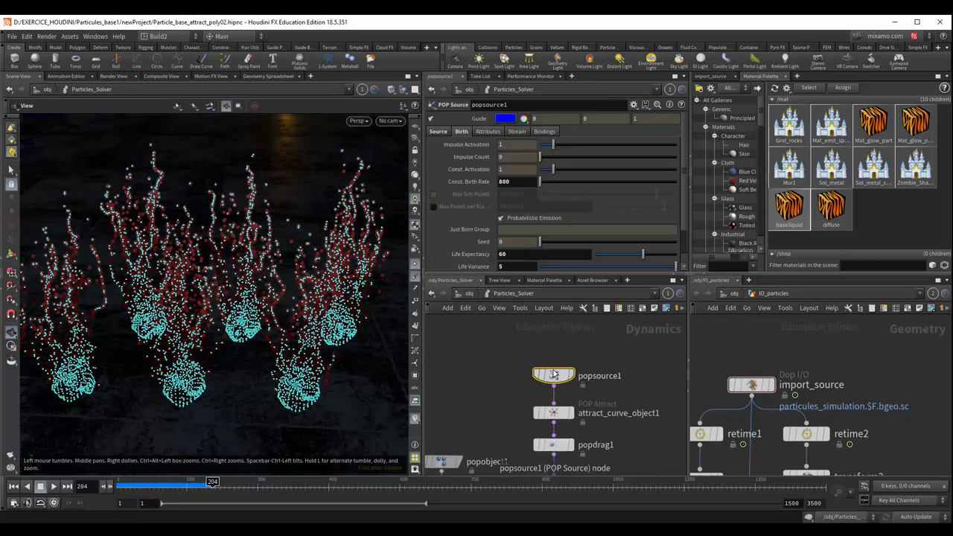
click(439, 132)
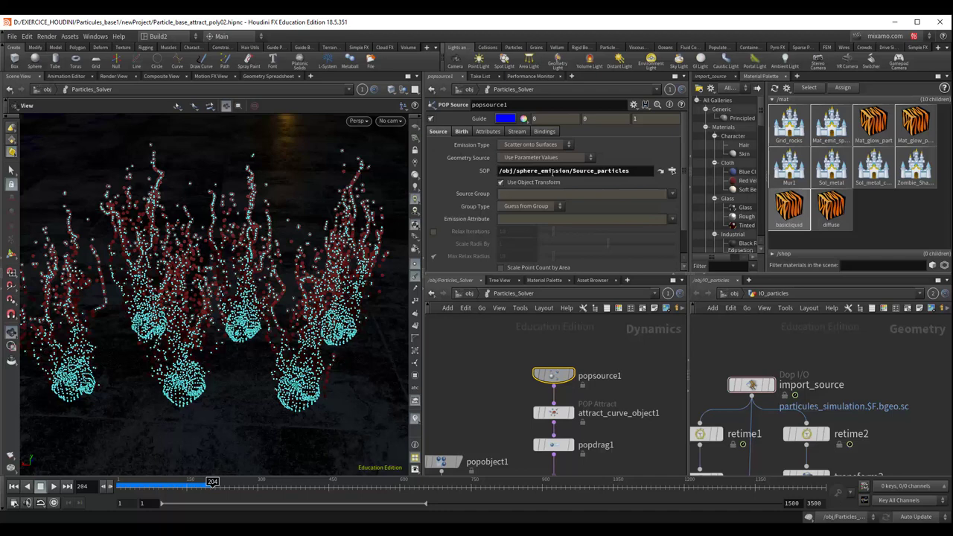
click(459, 131)
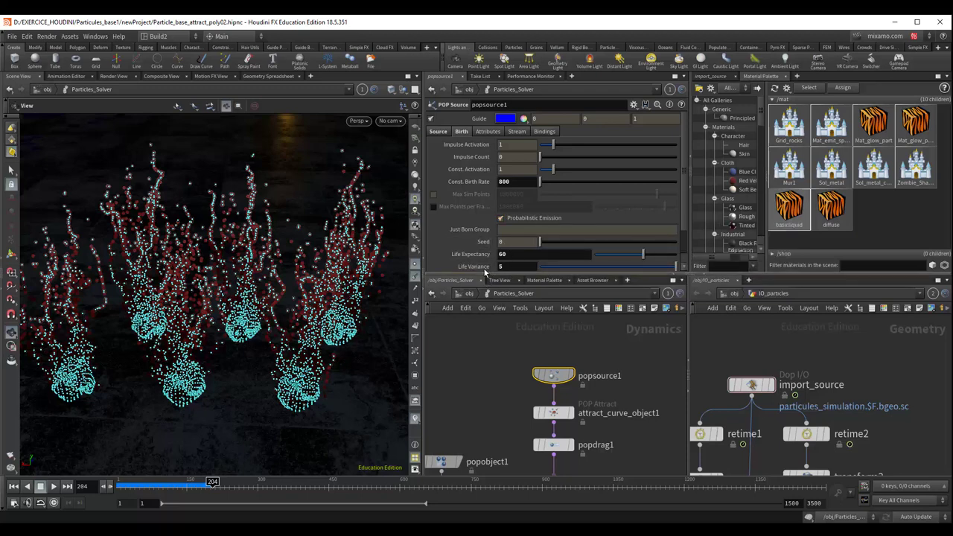
middle_drag(504, 375, 501, 324)
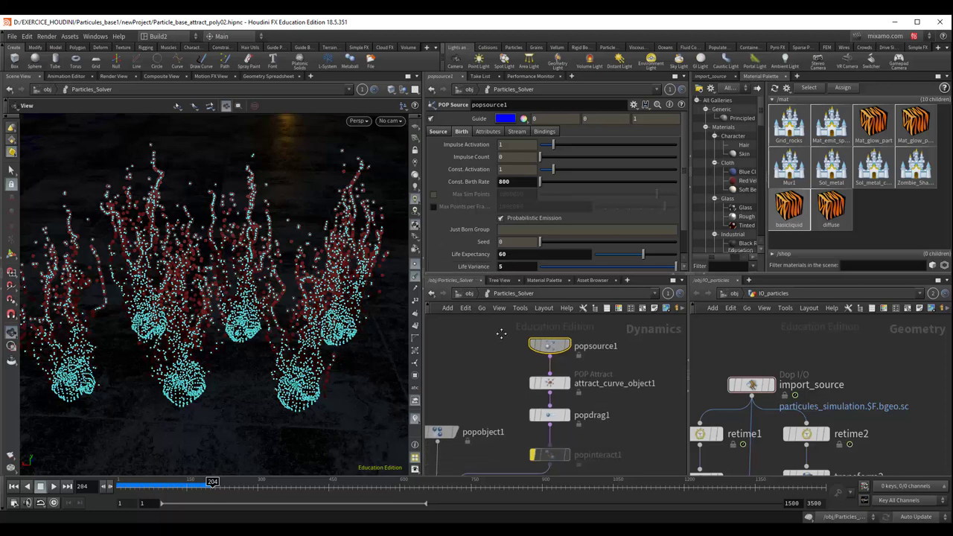
click(551, 365)
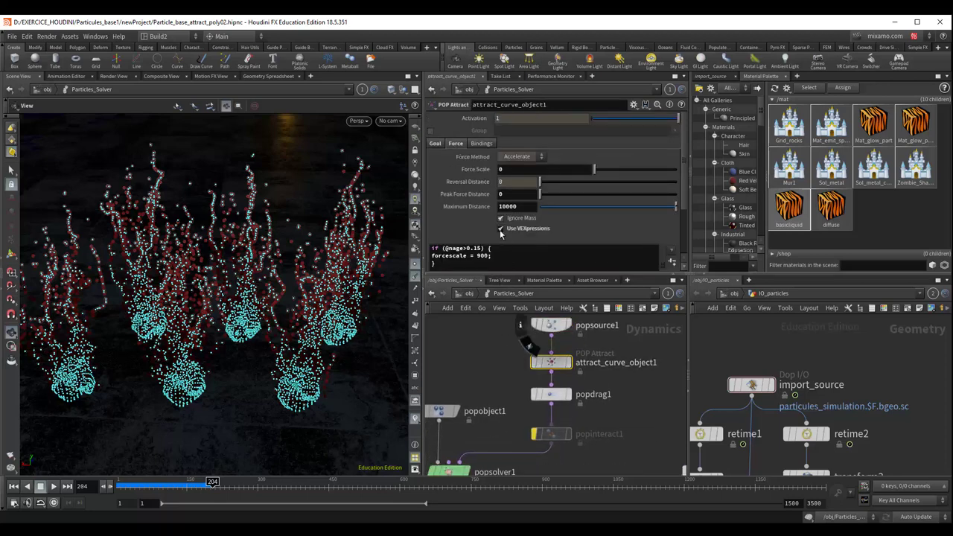
Step: Check attract_curve_object1's Goal and Force tabs, including the forcescale 900 VEXpression, then rewind to frame 189
mouse_move(550, 362)
click(434, 144)
scroll(492, 254, down, 1)
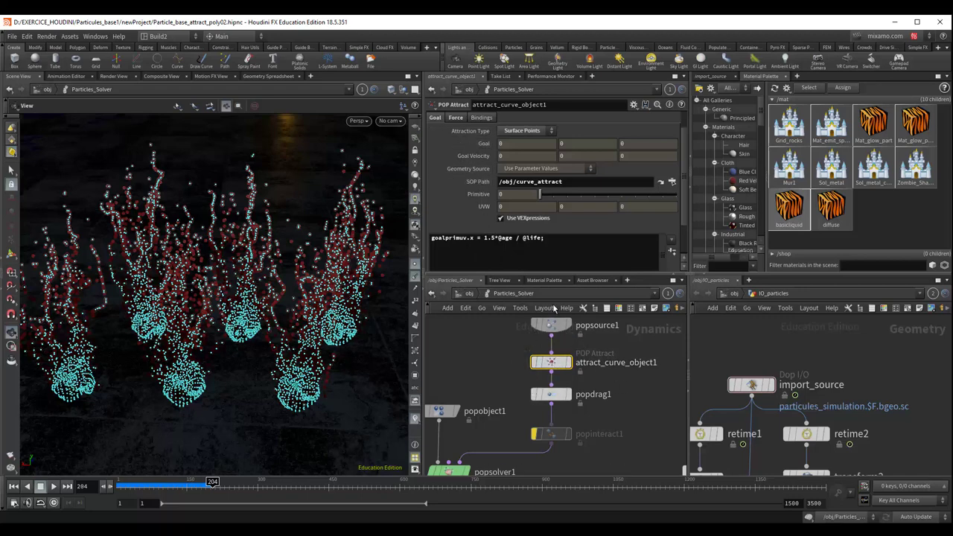
click(461, 117)
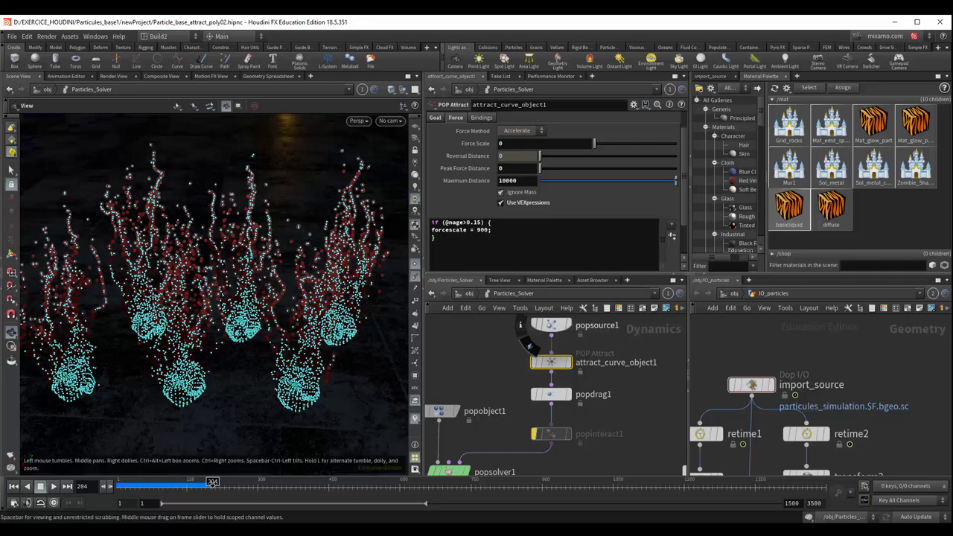
click(203, 484)
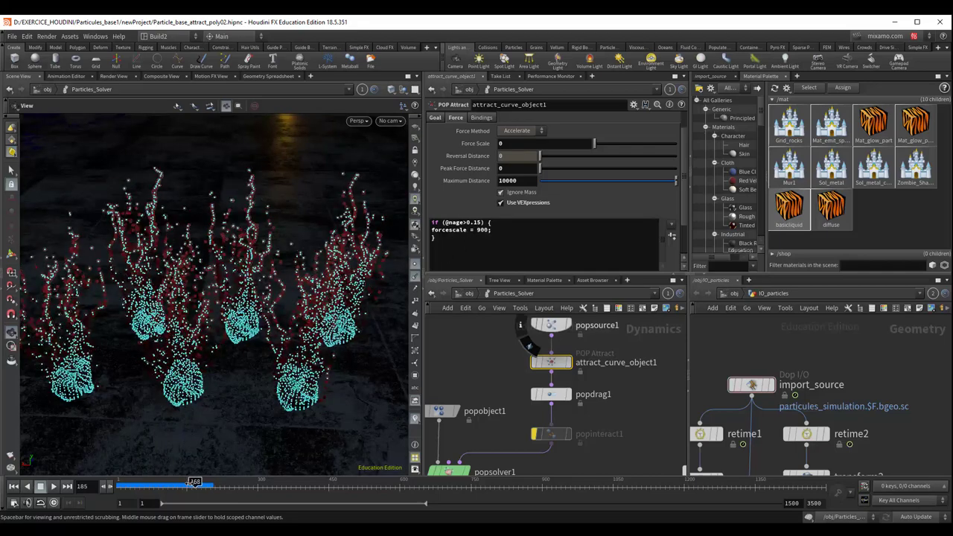
Step: Cook the sim past frame 204 and pan the network to the wind force and output nodes
drag(193, 482, 212, 484)
click(246, 484)
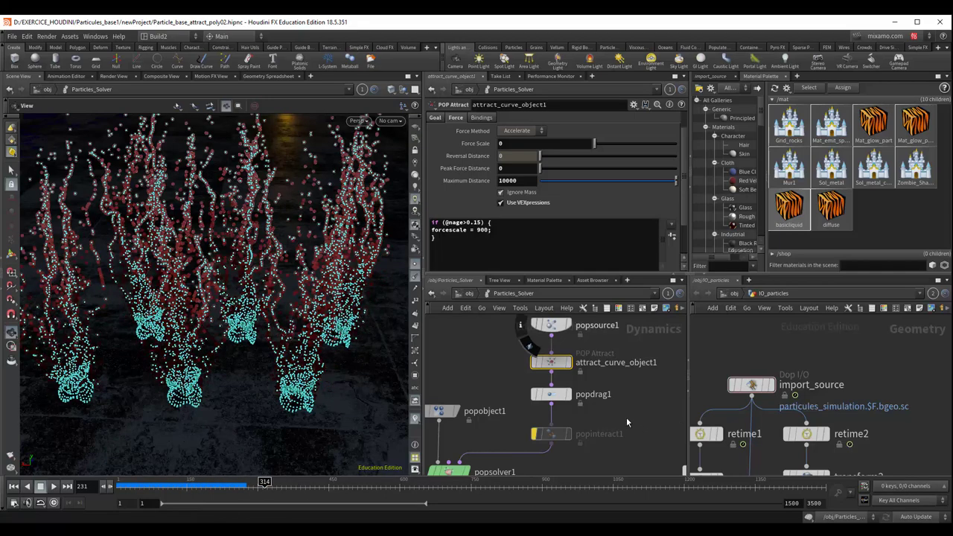
middle_drag(614, 420, 641, 321)
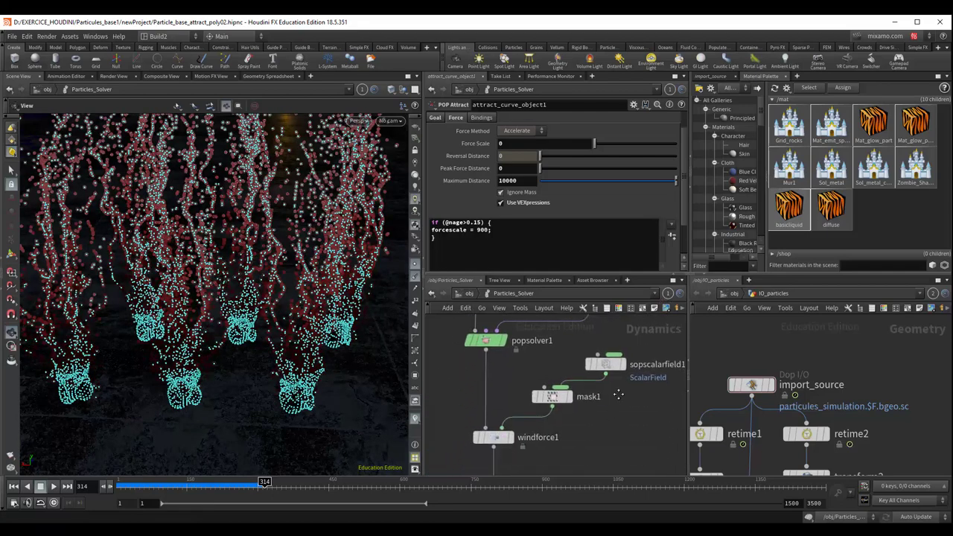
middle_drag(617, 395, 626, 363)
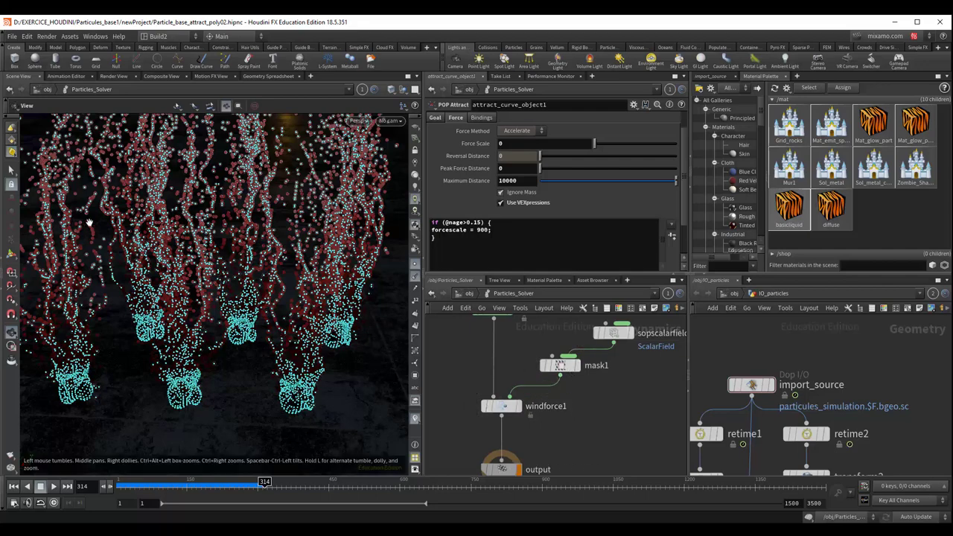
Step: Orbit around the particle columns while cooking the simulation forward to frame 633
mouse_move(297, 394)
mouse_down()
mouse_move(335, 382)
mouse_move(204, 414)
mouse_up()
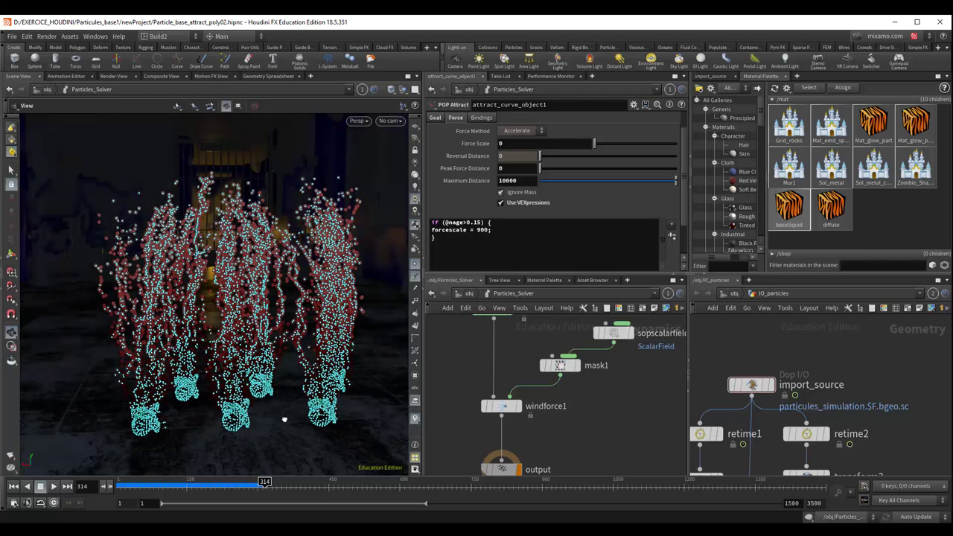
drag(284, 417, 275, 422)
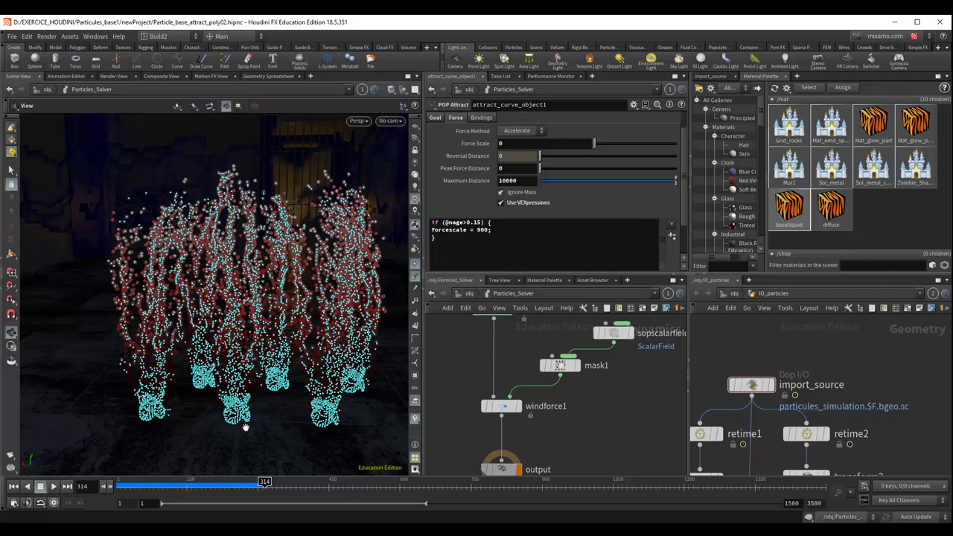
drag(214, 483, 255, 482)
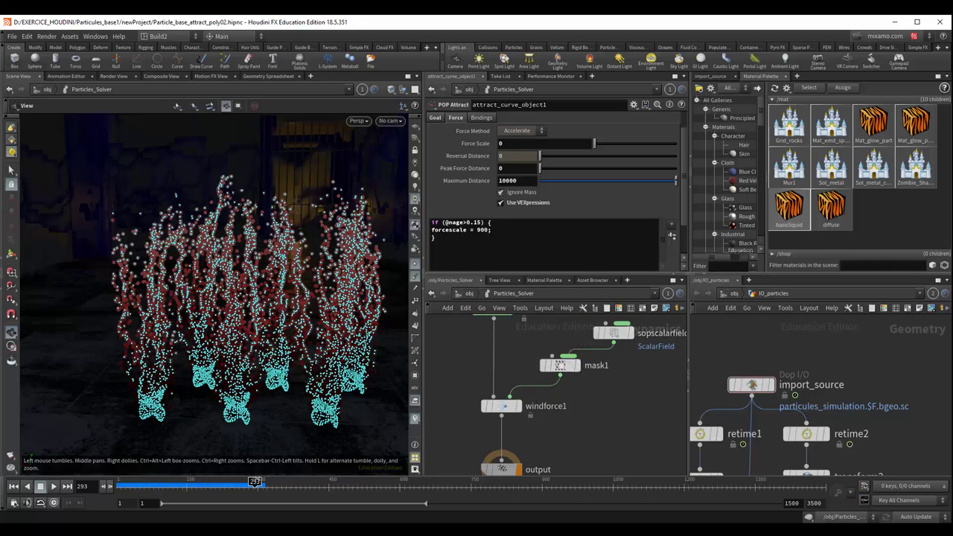
drag(257, 481, 306, 481)
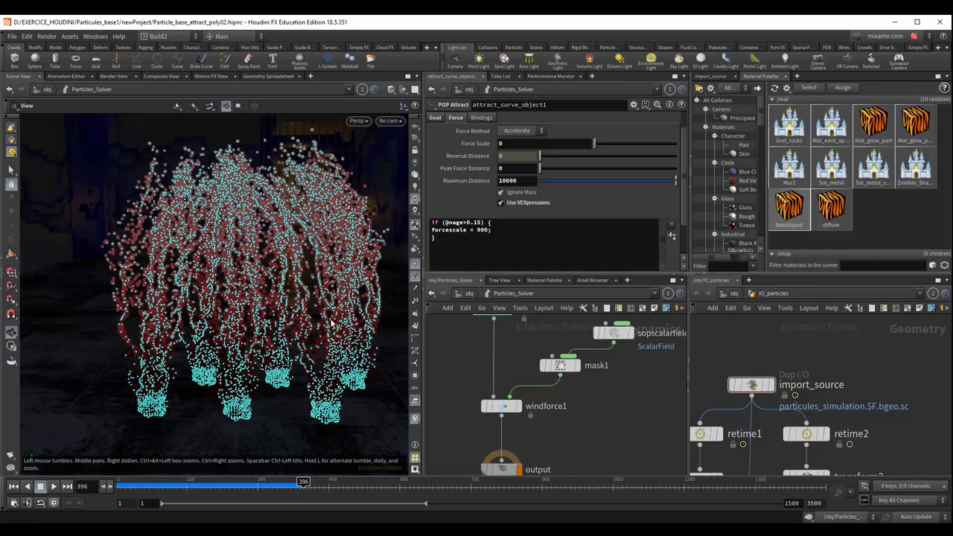
mouse_move(331, 323)
mouse_down()
mouse_move(296, 398)
mouse_move(296, 379)
mouse_up()
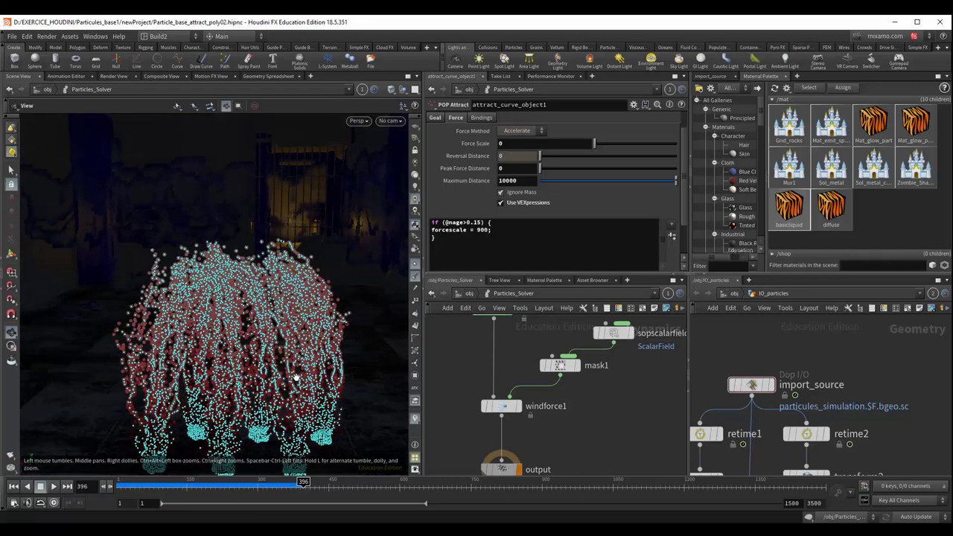
click(416, 488)
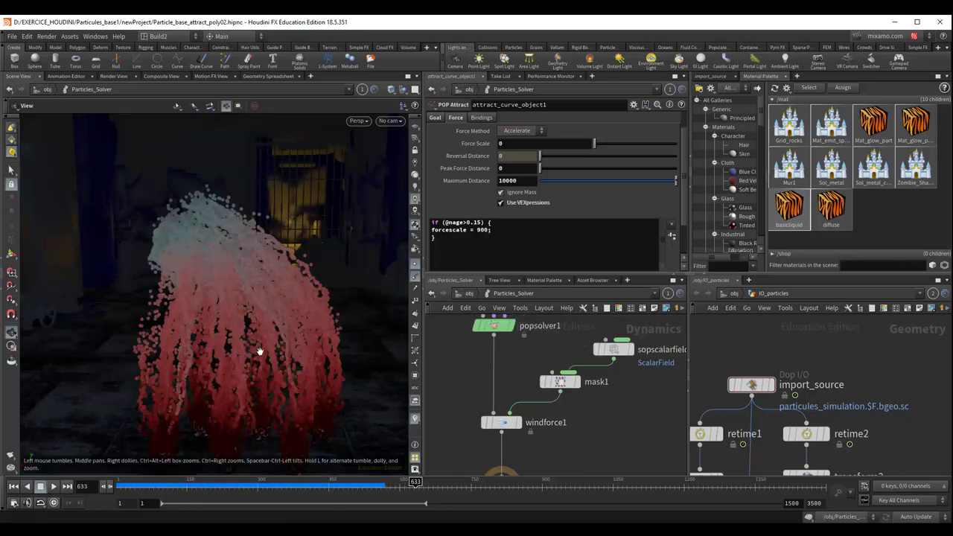
Step: Pan the POP network up to popsource1 and show its parameters
drag(254, 358, 246, 372)
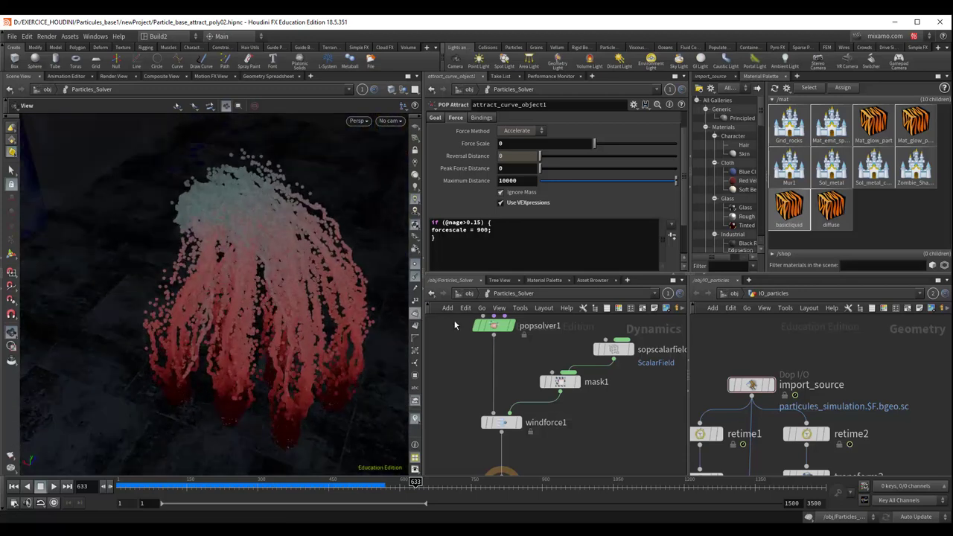
middle_drag(502, 364, 546, 432)
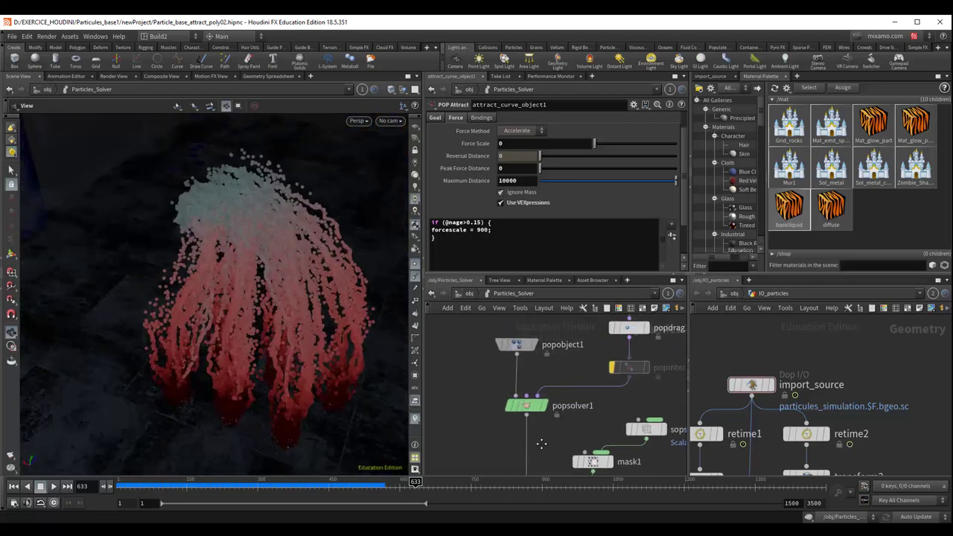
middle_drag(581, 354, 563, 396)
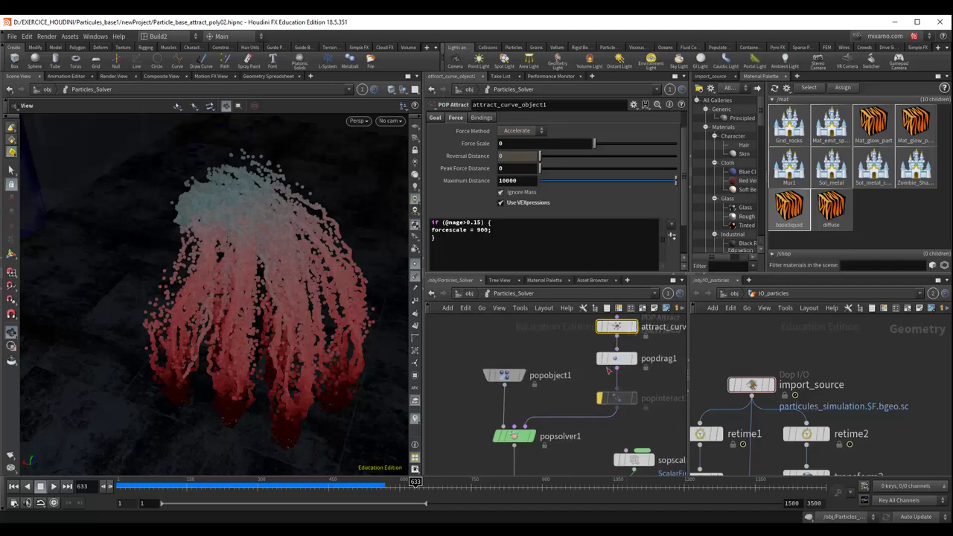
middle_drag(636, 323, 589, 395)
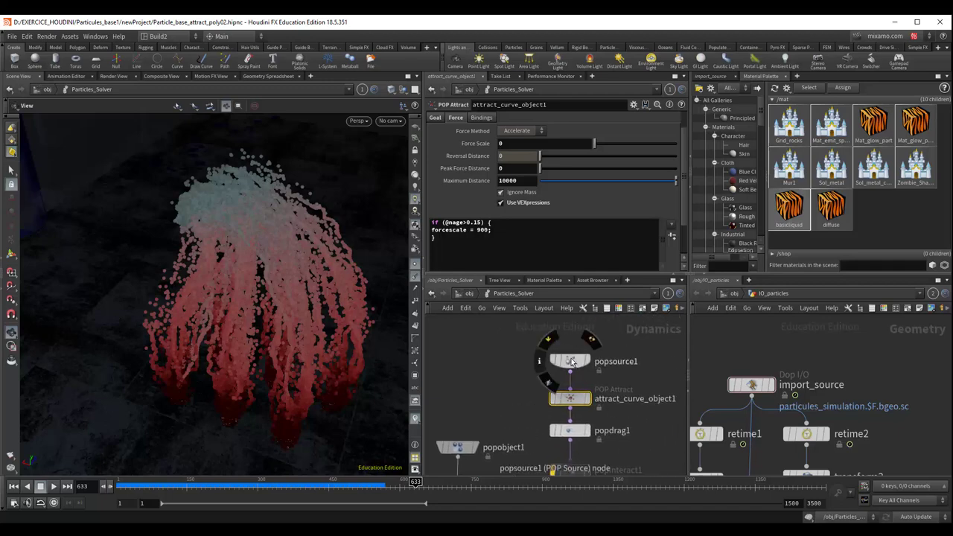
click(570, 360)
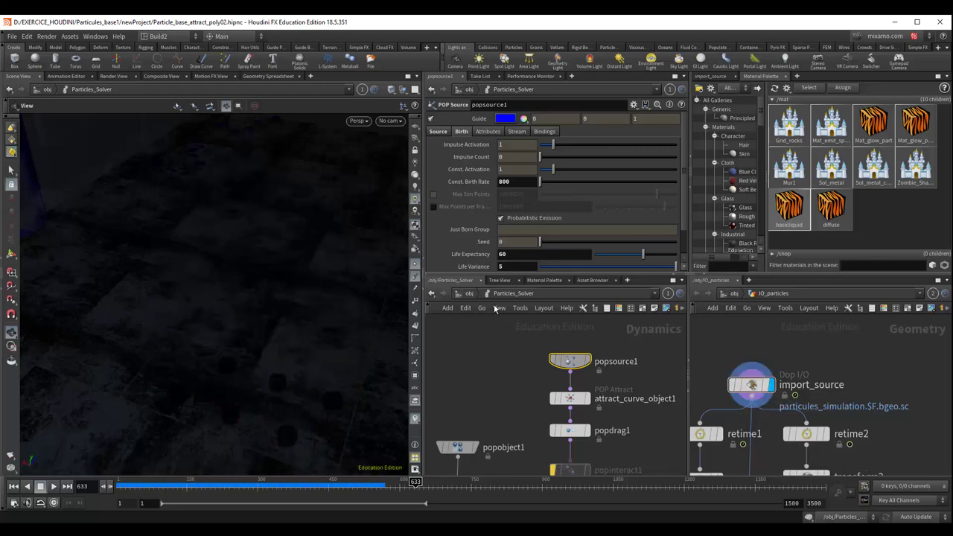
Step: From /obj, scrub to frame 839 and back to 162, then re-enter Particles_Solver
click(467, 294)
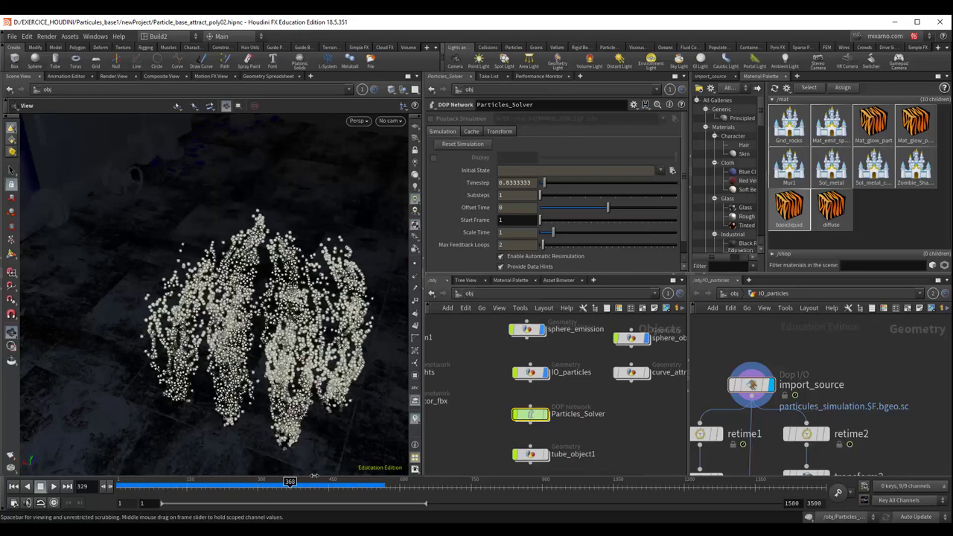
drag(452, 476, 512, 480)
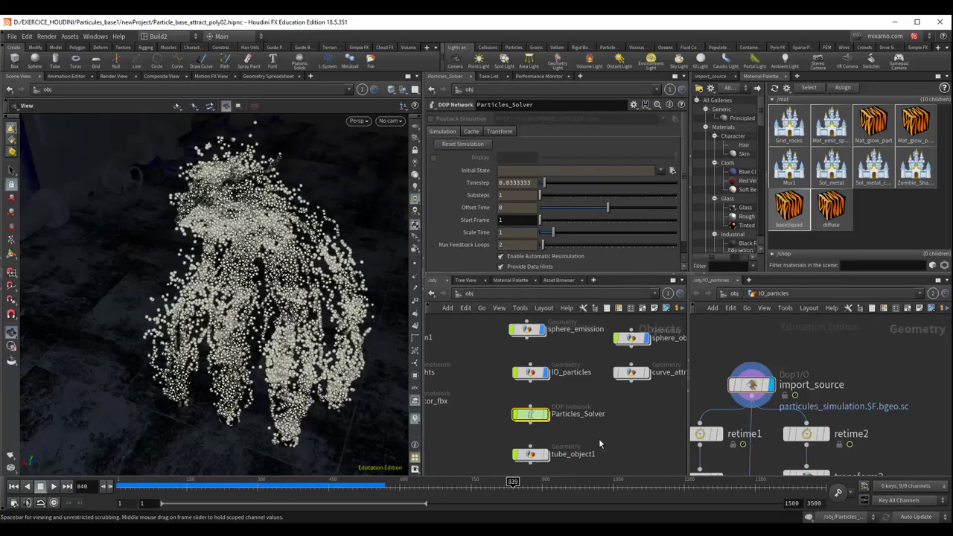
mouse_move(530, 414)
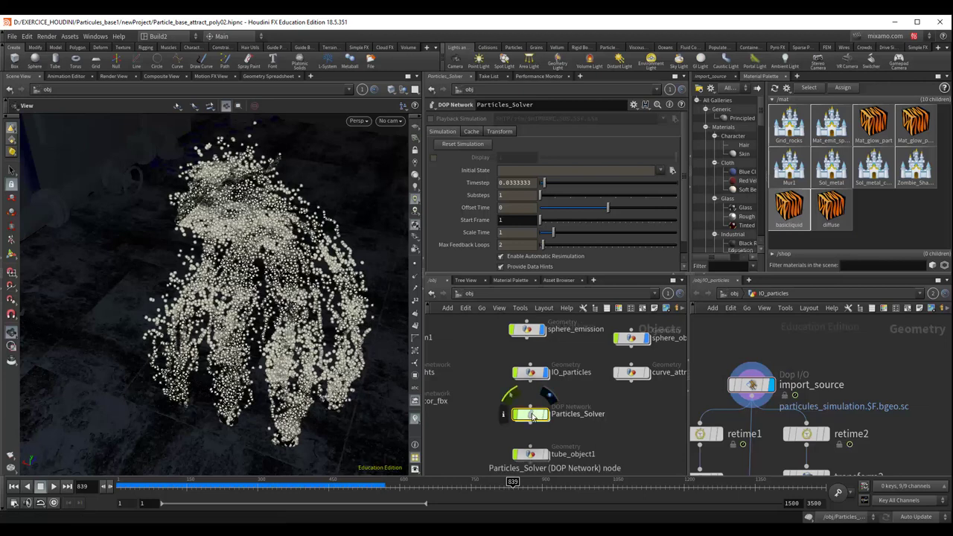
click(192, 481)
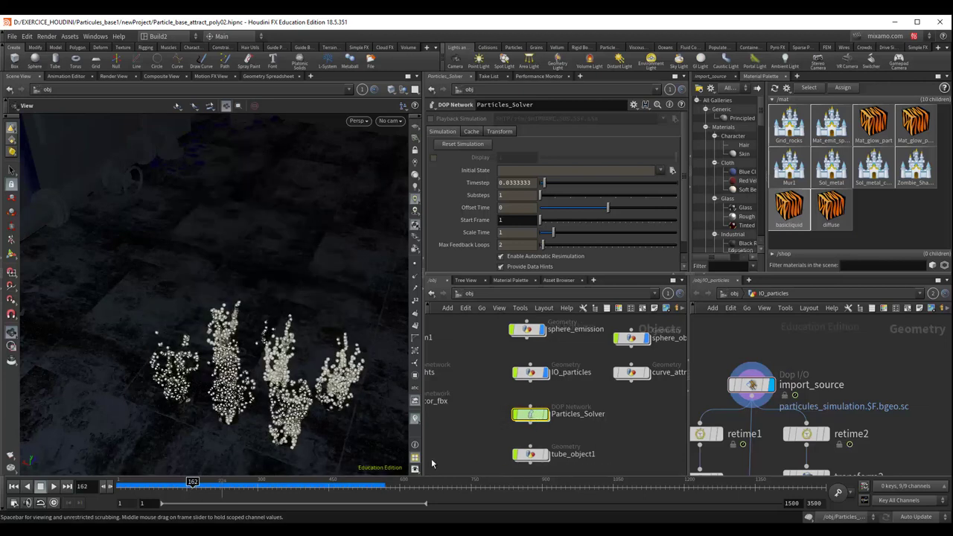
double_click(530, 414)
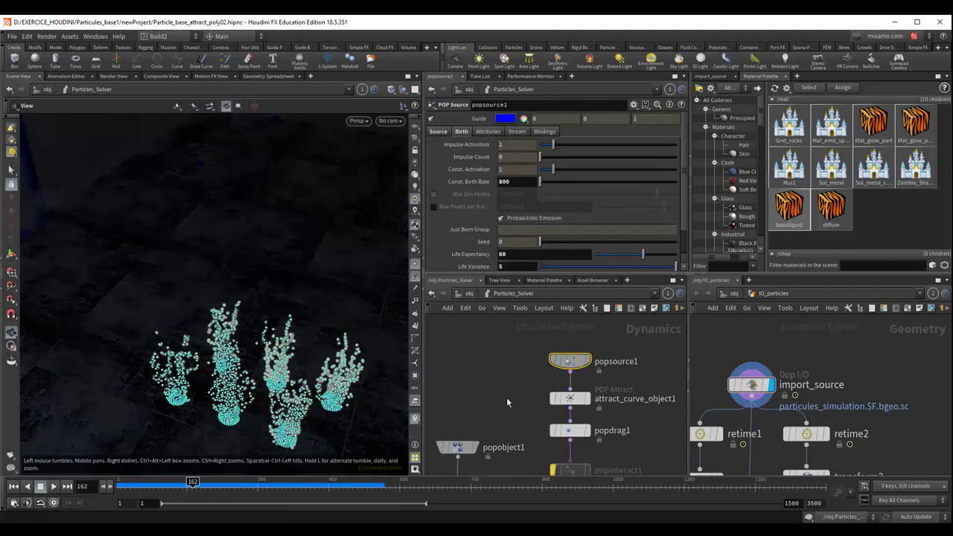
Step: Review popobject1's collision and physical settings, then the POP Solver's parameters
mouse_move(506, 397)
middle_down()
mouse_move(548, 337)
mouse_move(549, 301)
middle_up()
drag(500, 369, 470, 374)
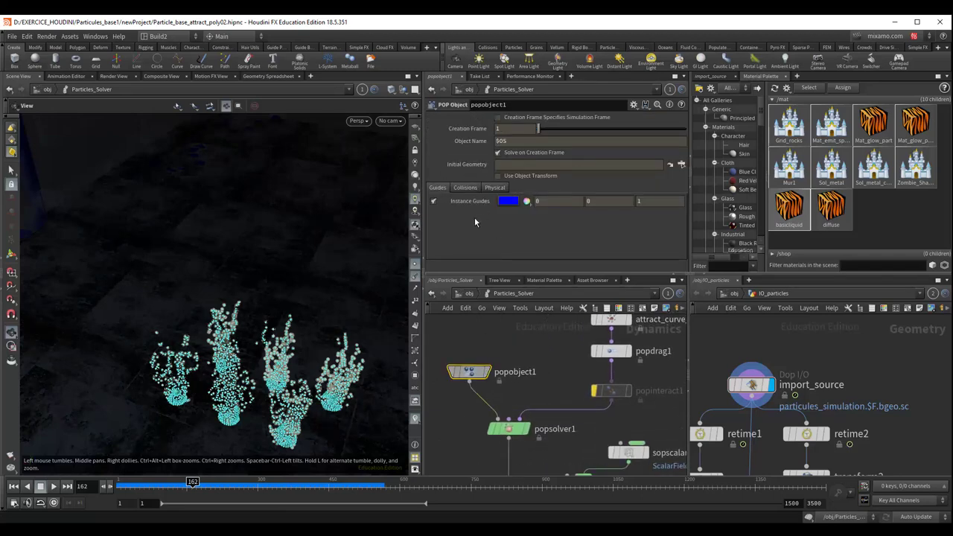
click(467, 189)
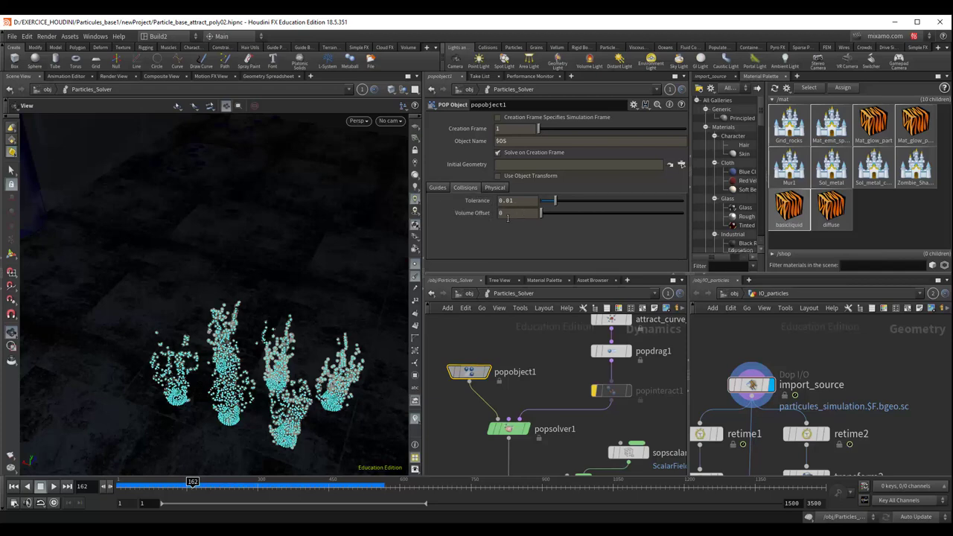
click(493, 190)
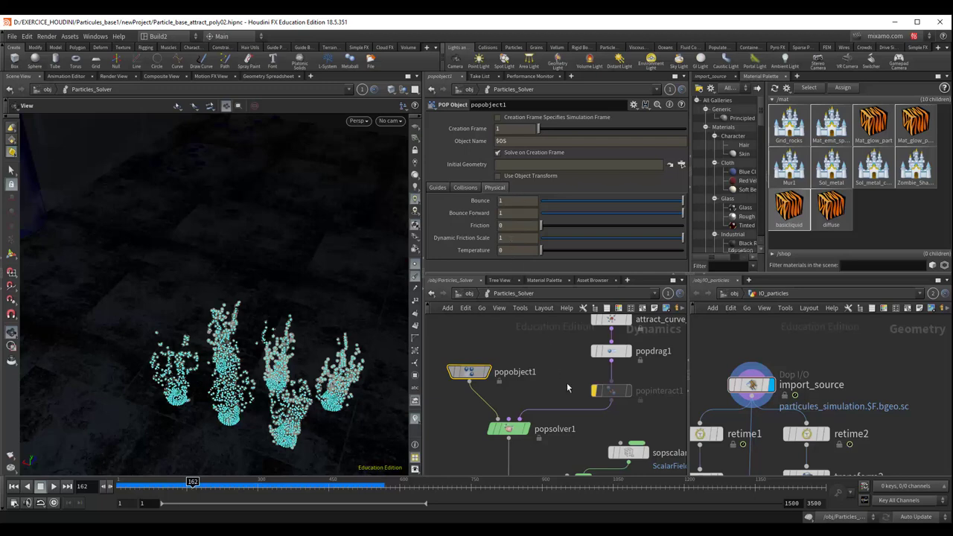
click(509, 428)
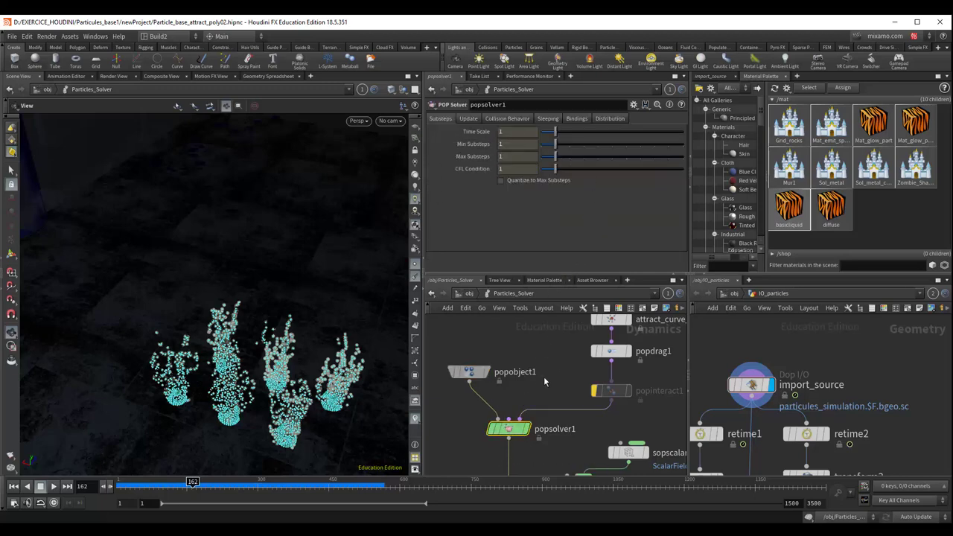
Step: Inspect popdrag1's air resistance 0.1 and advance the simulation to frame 372
mouse_move(544, 381)
middle_down()
mouse_move(499, 393)
mouse_move(513, 339)
middle_up()
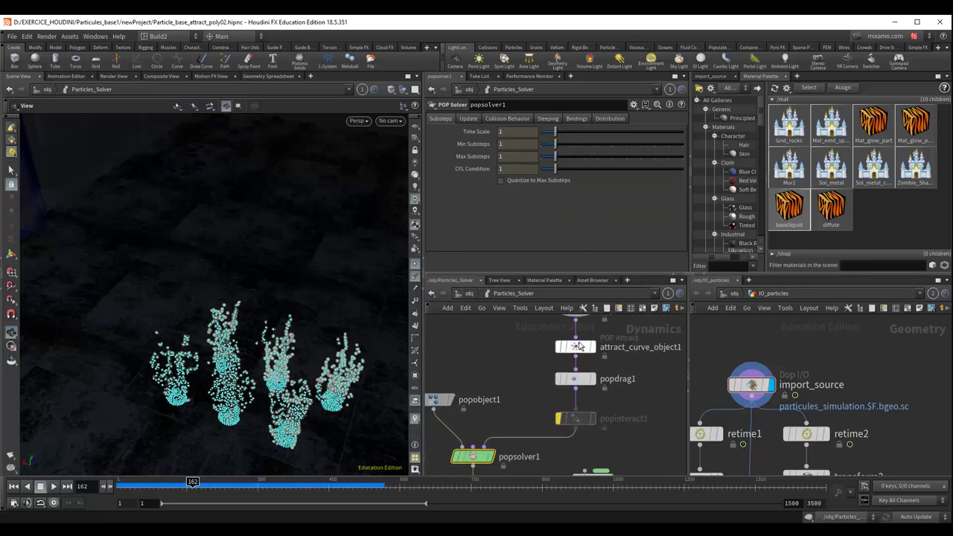
click(580, 379)
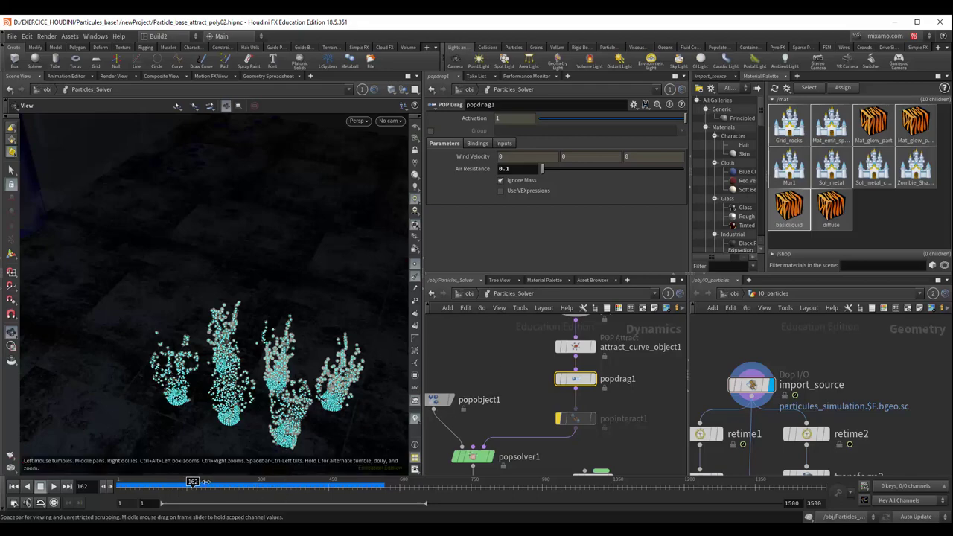
drag(206, 482, 291, 481)
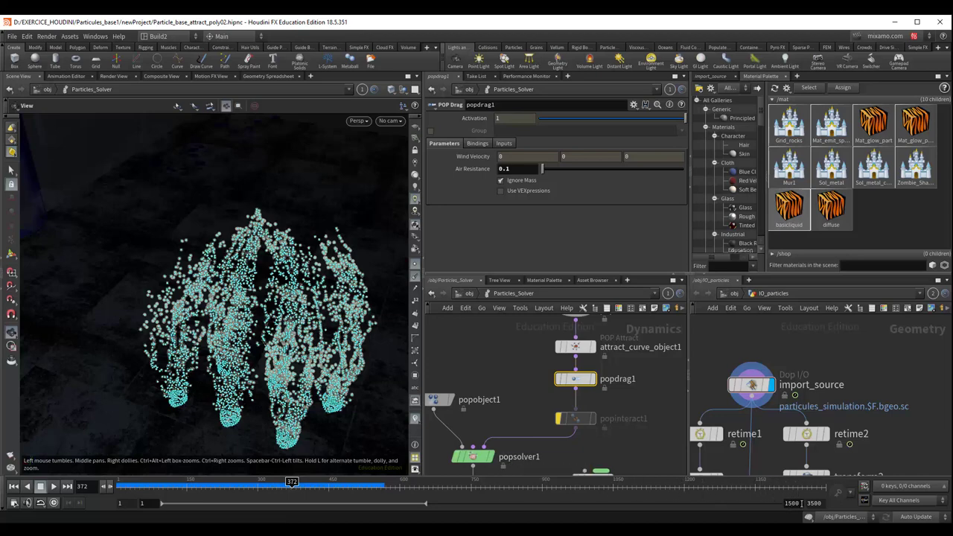
Step: Return to /obj, frame the object nodes, and orbit while scrubbing to a late frame
click(467, 296)
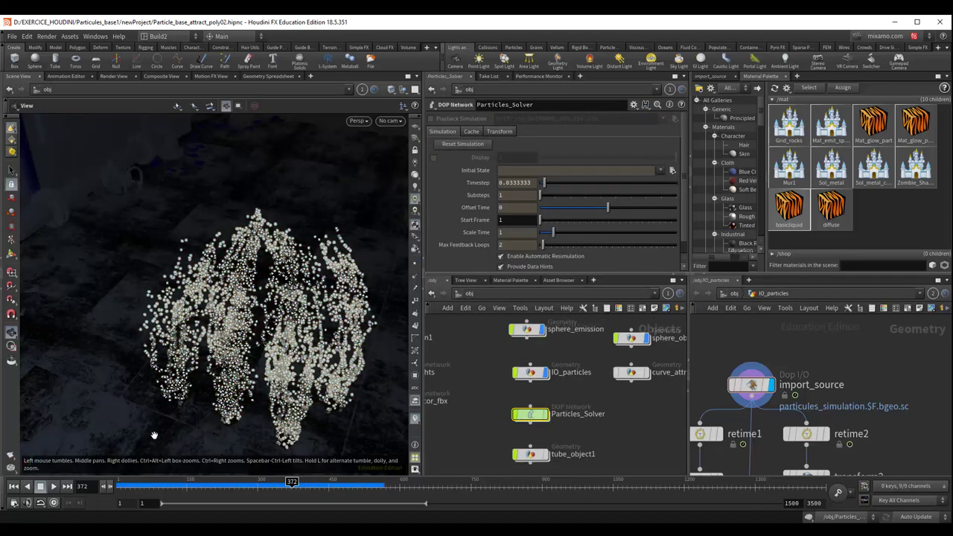
middle_drag(614, 428, 588, 443)
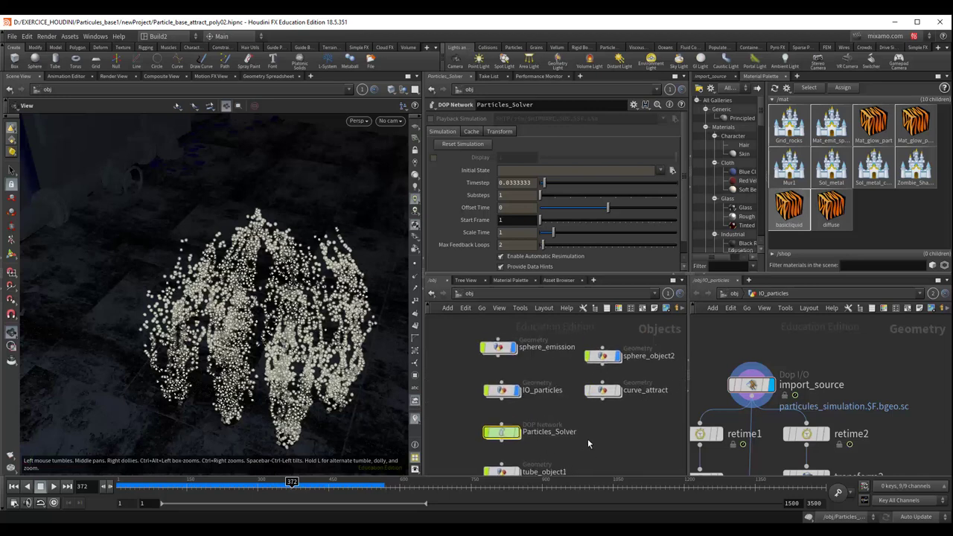
drag(354, 410, 355, 392)
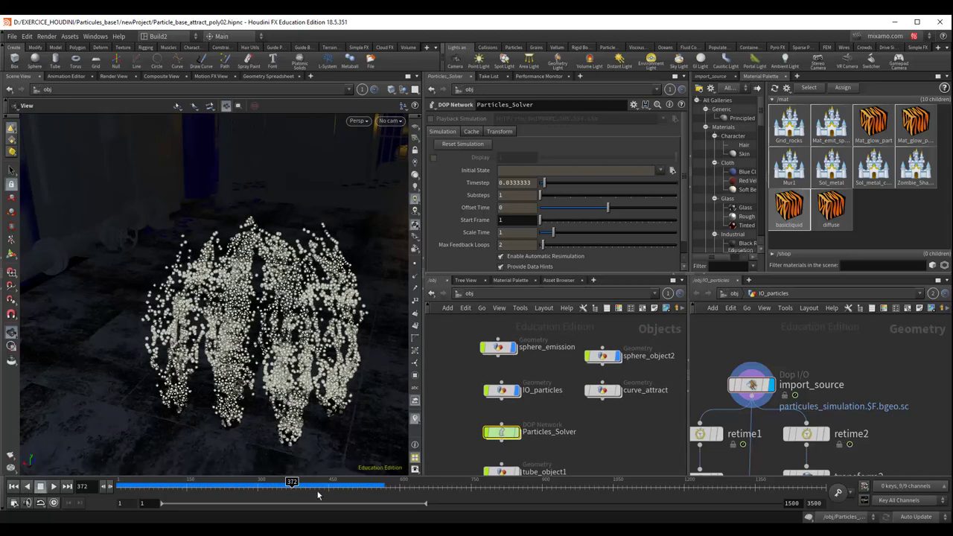
mouse_move(260, 482)
mouse_down()
mouse_move(667, 483)
mouse_move(801, 499)
mouse_up()
mouse_move(338, 311)
mouse_down()
mouse_move(313, 290)
mouse_move(246, 358)
mouse_move(338, 373)
mouse_up()
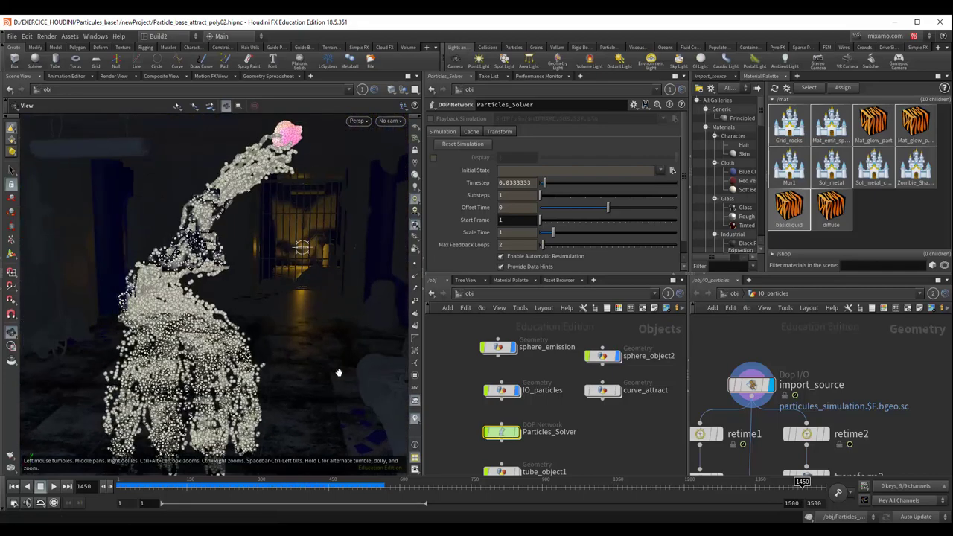
Step: Scrub the sim to the end and back, then open Particles_Solver's settings showing timestep 0.0333333
drag(803, 481, 818, 481)
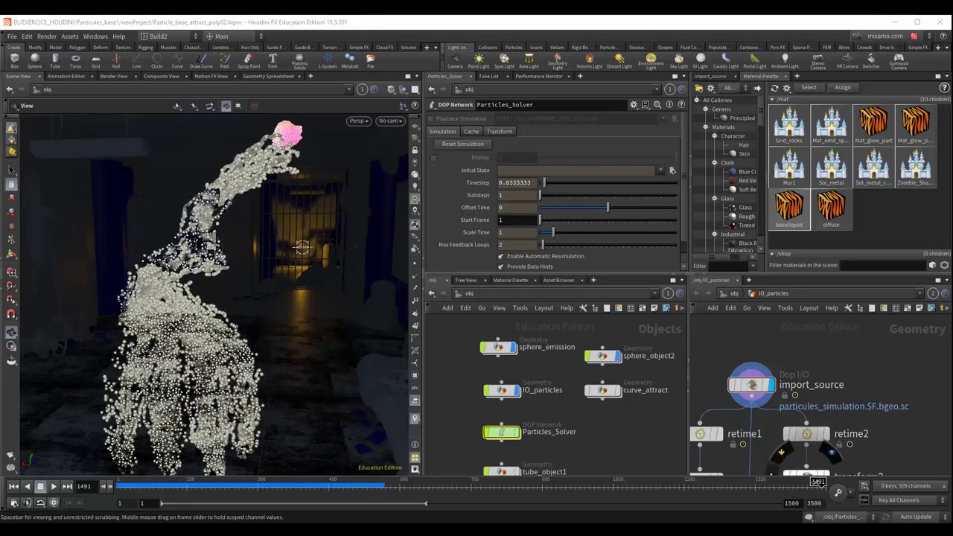
mouse_move(815, 482)
mouse_down()
mouse_move(707, 485)
mouse_move(551, 467)
mouse_up()
click(558, 482)
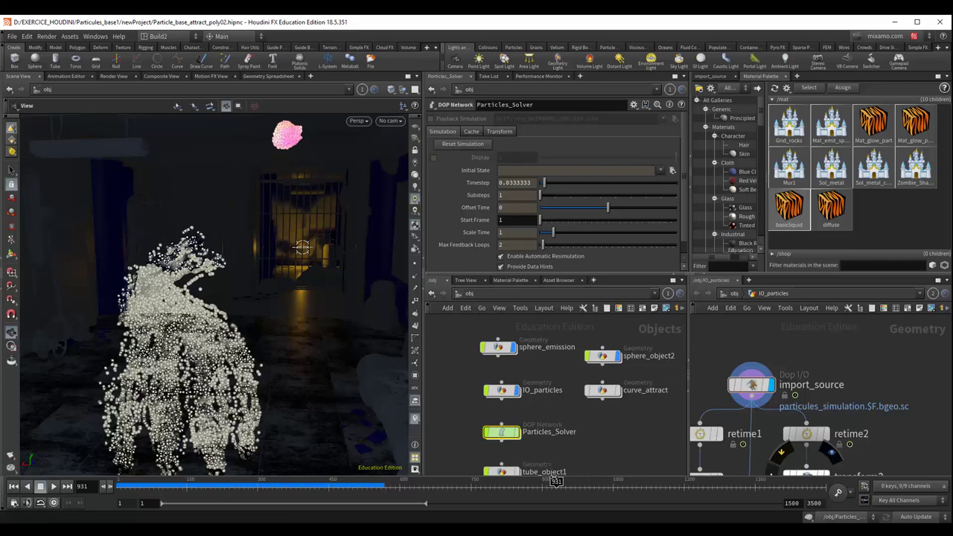
mouse_move(509, 482)
mouse_down()
mouse_move(294, 471)
mouse_move(797, 485)
mouse_move(372, 488)
mouse_move(734, 483)
mouse_up()
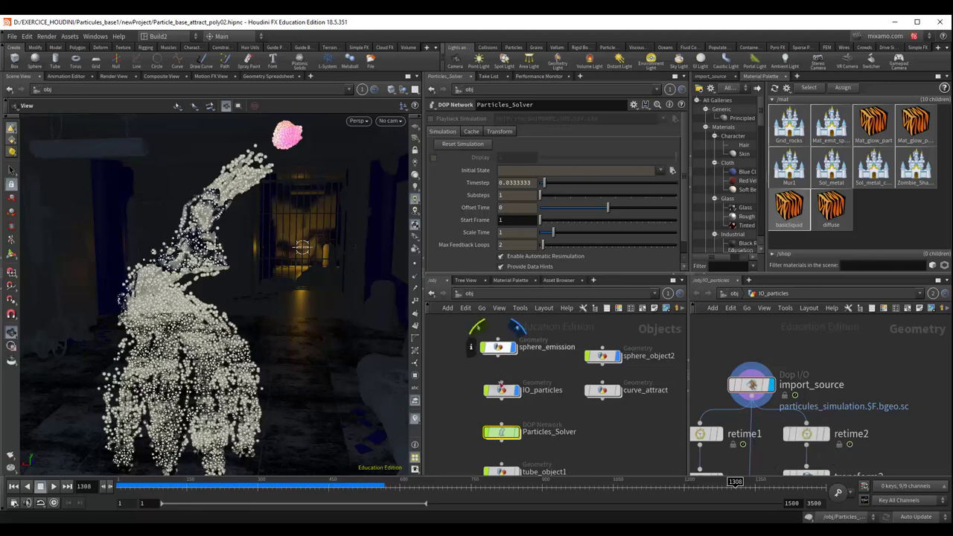
double_click(501, 433)
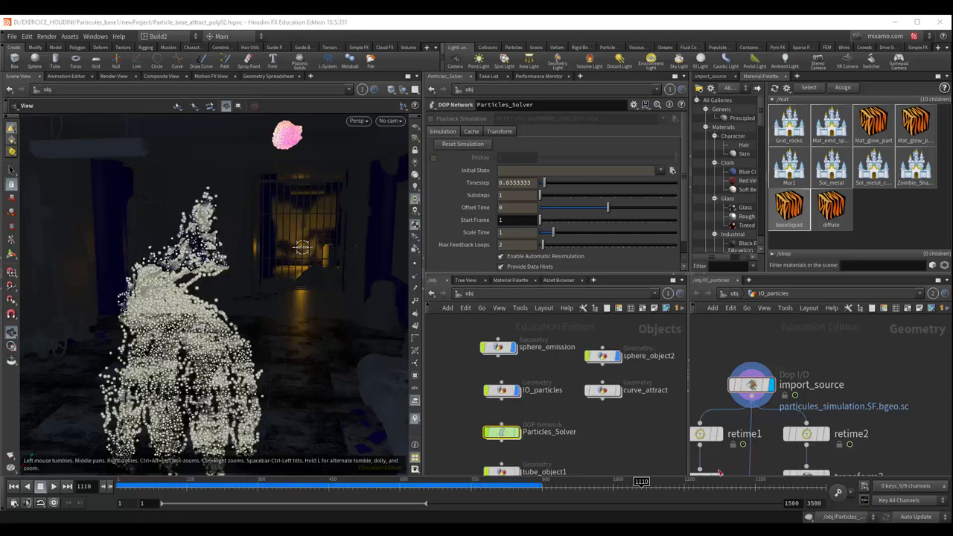
mouse_move(639, 482)
mouse_down()
mouse_move(356, 482)
mouse_move(413, 467)
mouse_move(654, 465)
mouse_move(367, 463)
mouse_move(744, 463)
mouse_move(353, 467)
mouse_move(767, 471)
mouse_move(597, 470)
mouse_up()
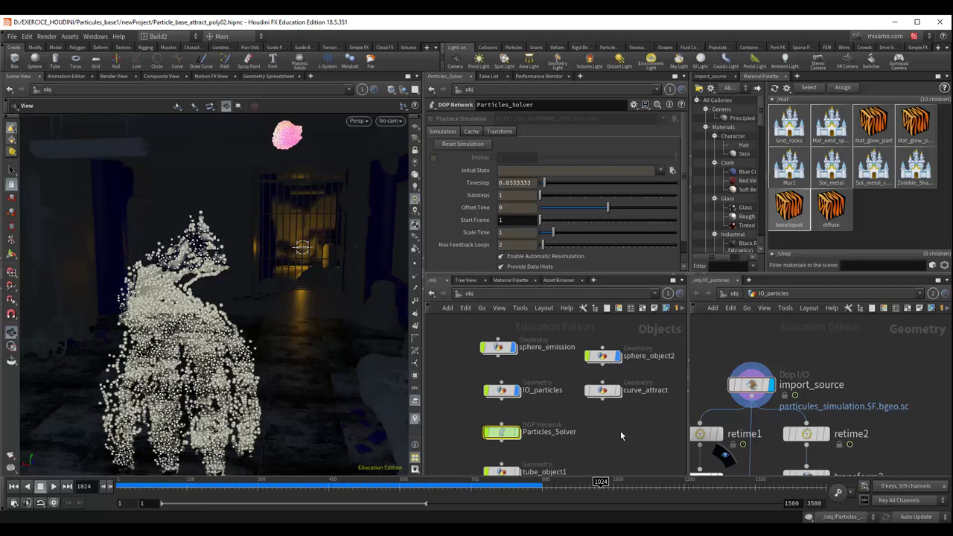
Step: Recentre the IO_particles node graph and resize its pane against the material palette
middle_drag(904, 364, 933, 338)
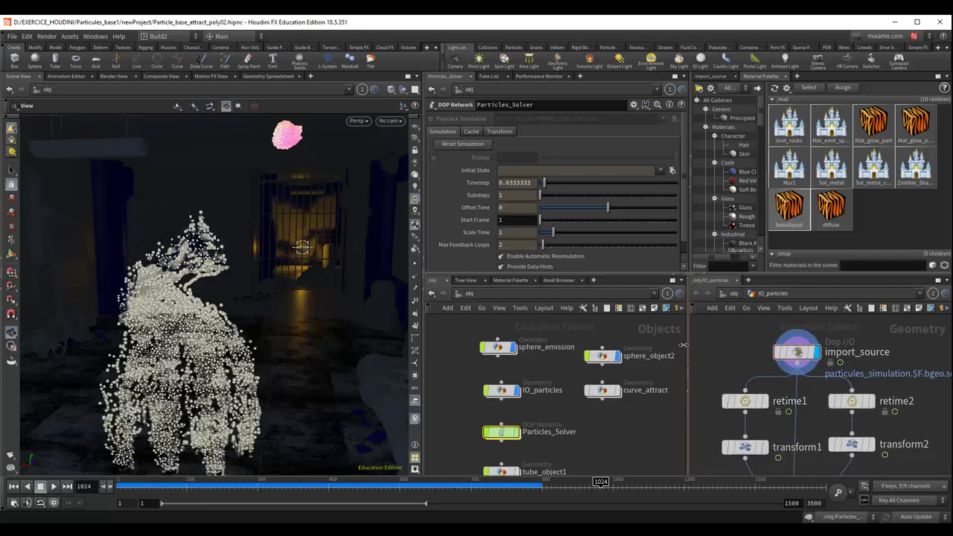
drag(689, 344, 683, 344)
drag(683, 242, 677, 242)
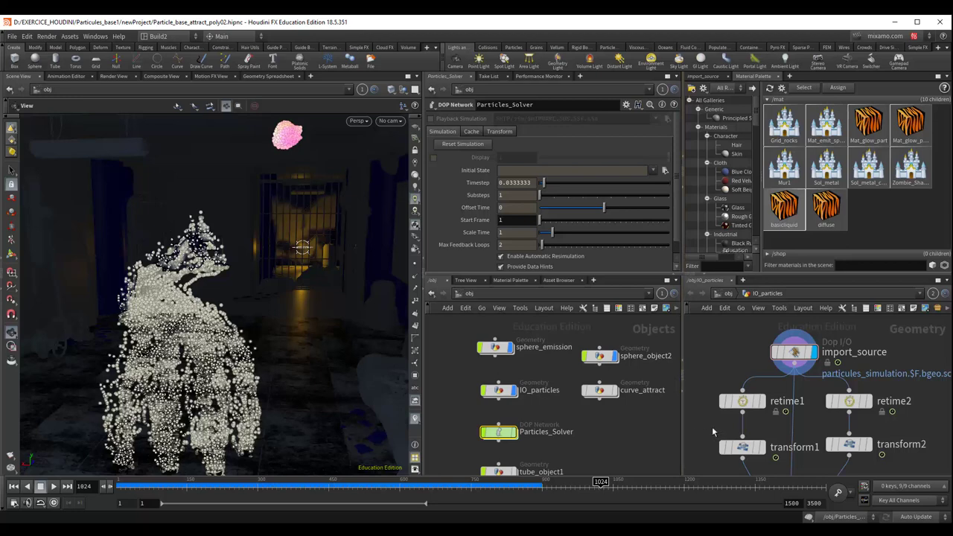
middle_drag(713, 433, 717, 456)
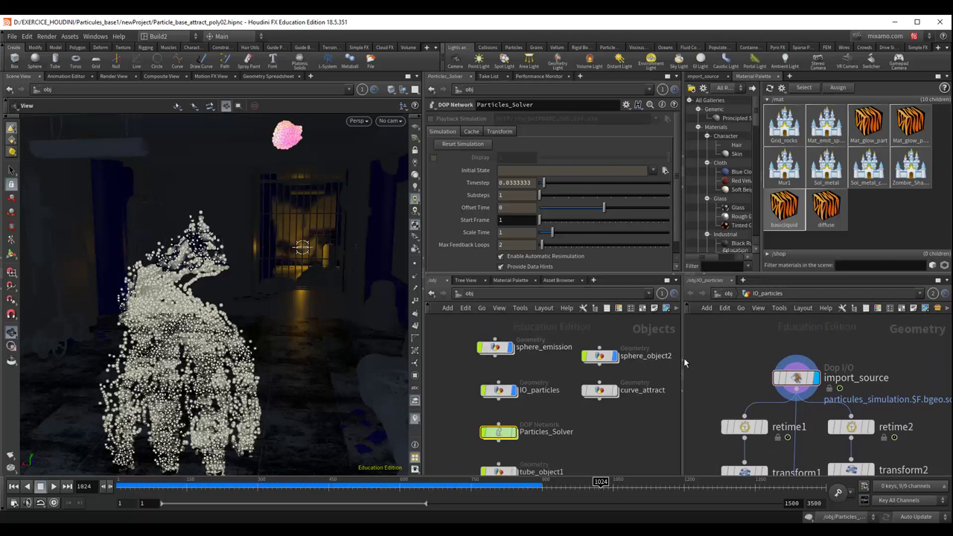
drag(682, 357, 670, 350)
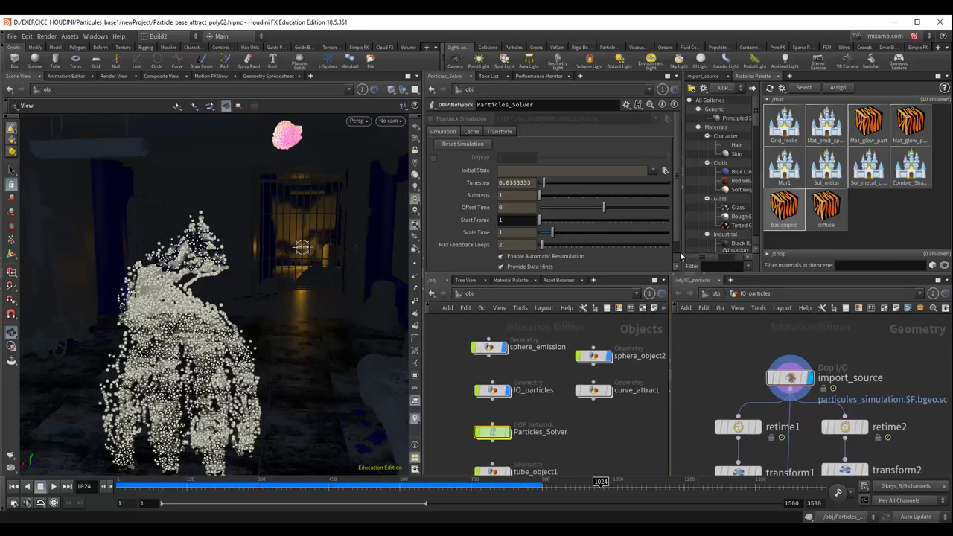
drag(679, 256, 667, 256)
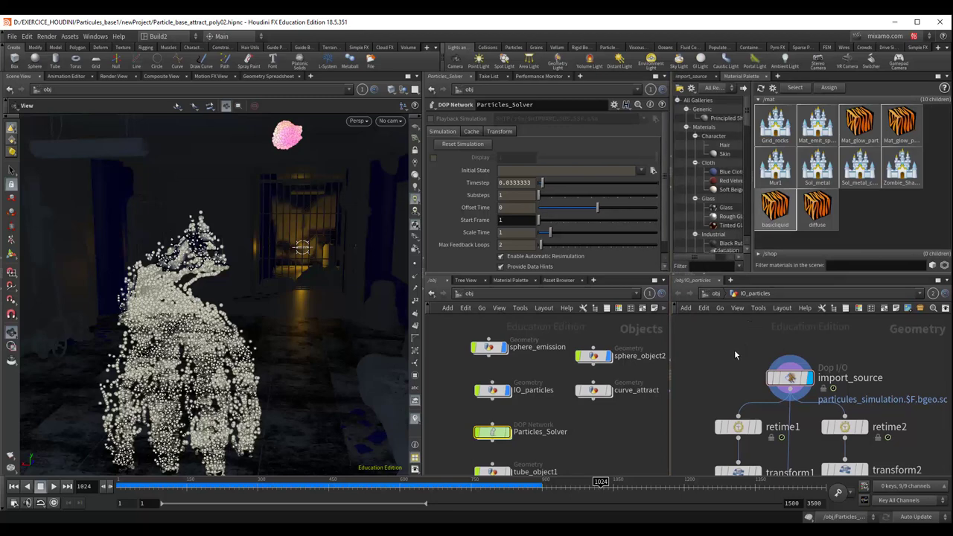
Step: Select import_source to view its parameters and scrub through the cached particles
click(703, 78)
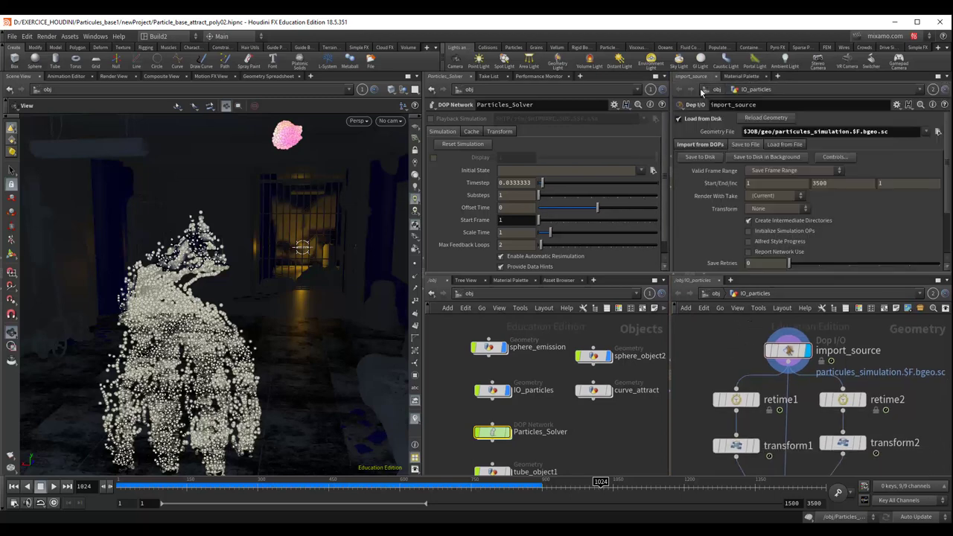
middle_drag(724, 353, 726, 363)
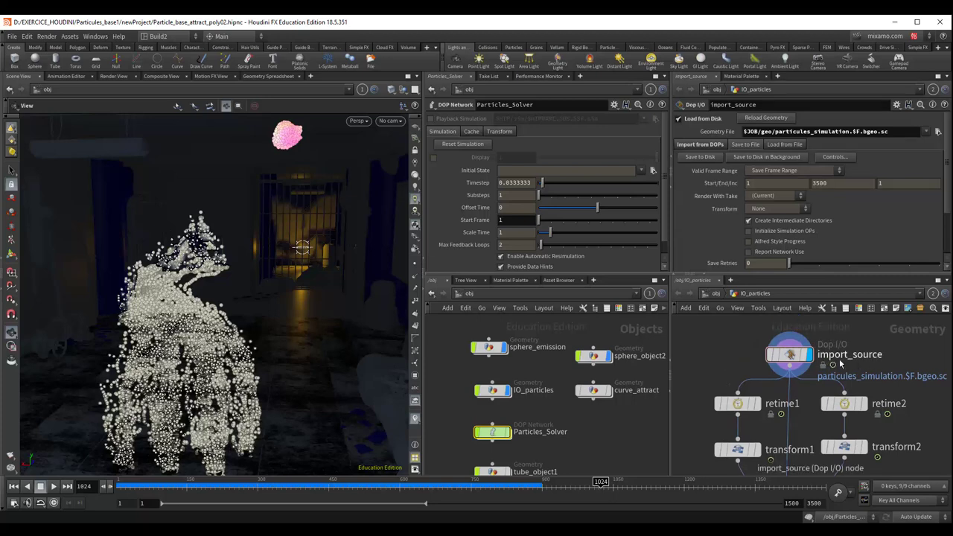
click(789, 354)
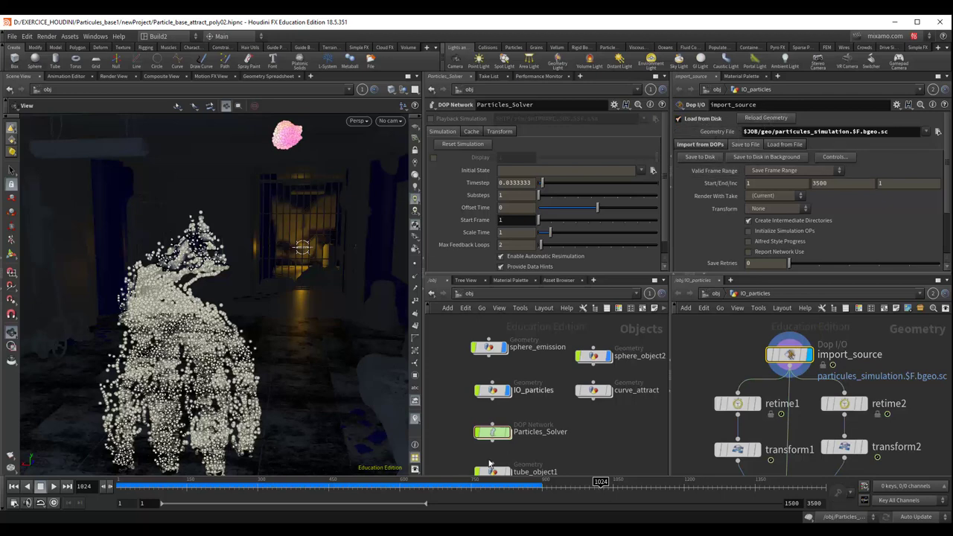
click(477, 485)
drag(477, 485, 649, 503)
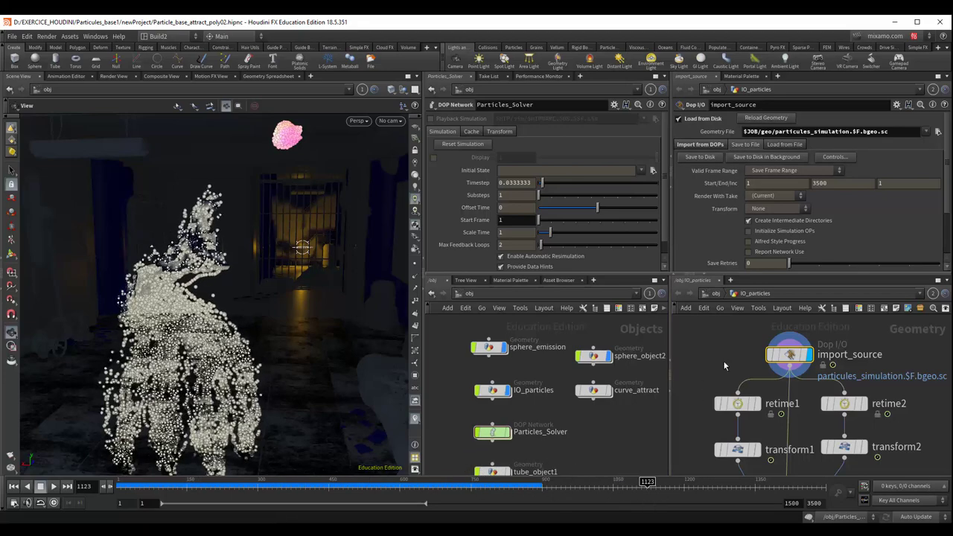
Step: Line up the transform nodes, spread retime1 and retime2 apart, and display retime1's output
middle_drag(722, 360, 731, 358)
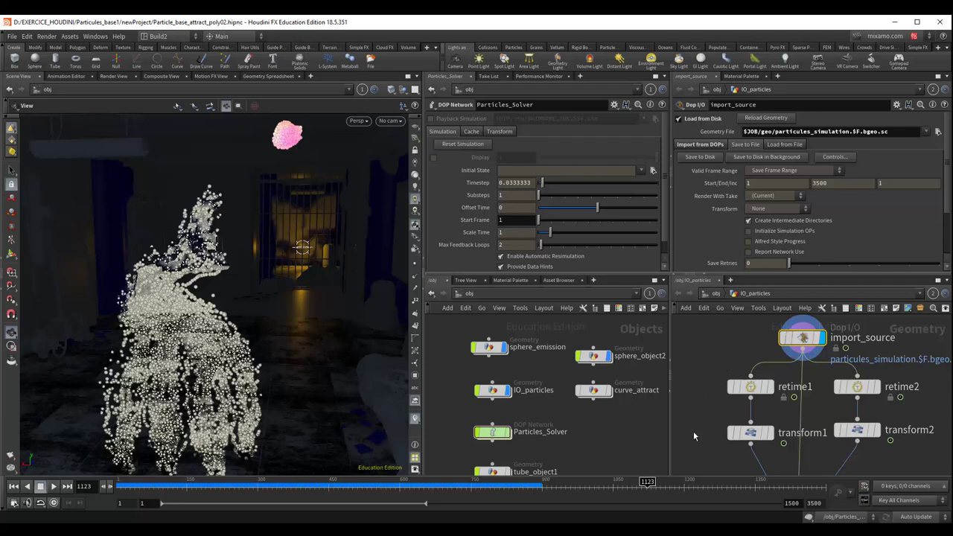
middle_drag(696, 431, 689, 409)
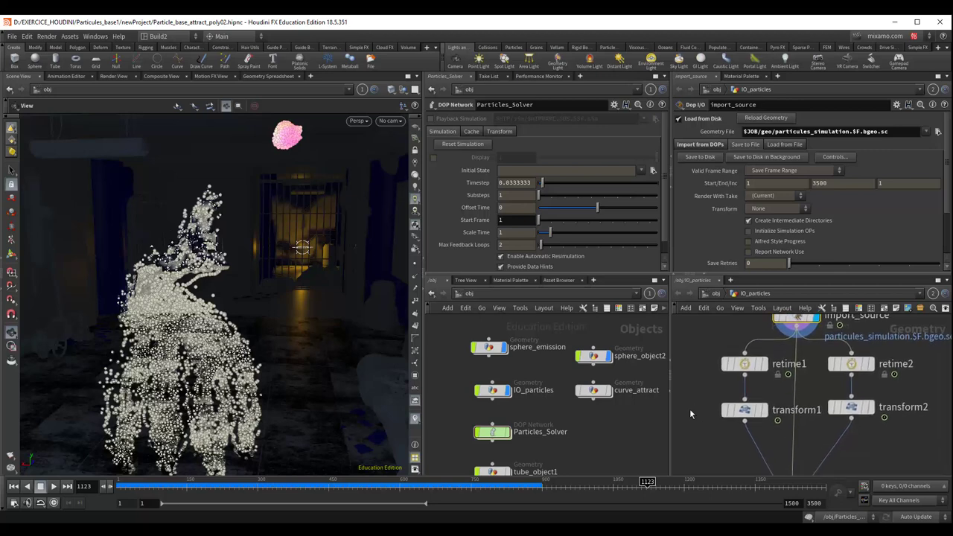
scroll(714, 419, down, 2)
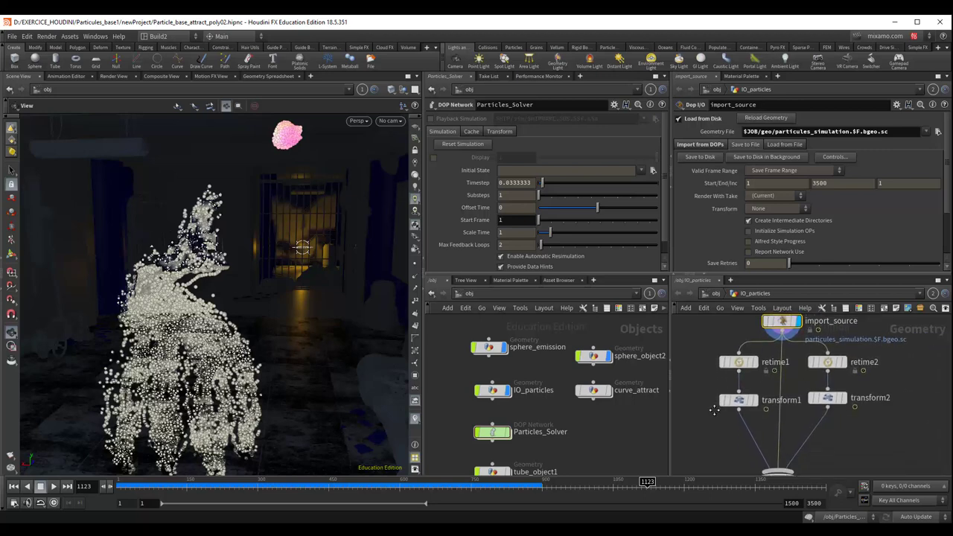
middle_drag(714, 410, 714, 407)
drag(736, 397, 737, 406)
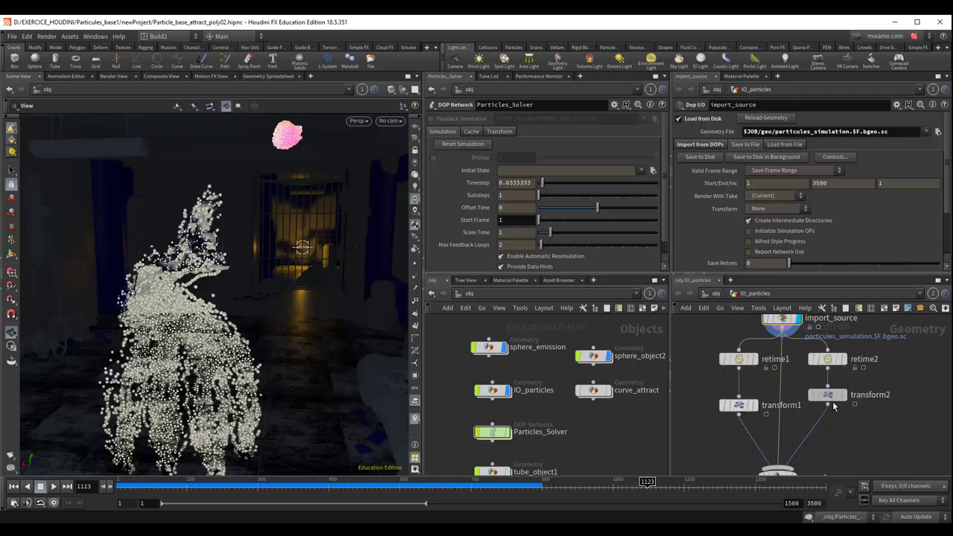
drag(833, 406, 838, 416)
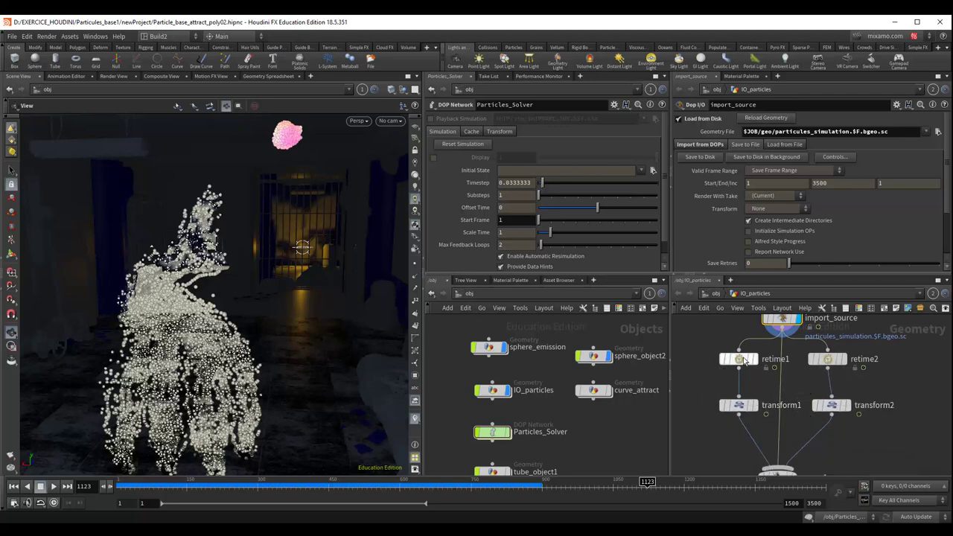
drag(744, 361, 740, 366)
drag(835, 360, 838, 365)
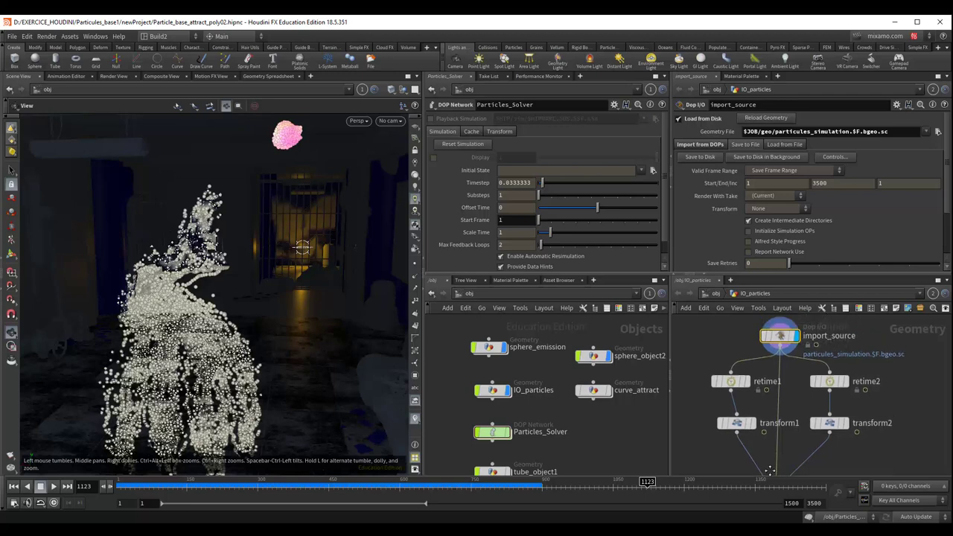
scroll(758, 411, up, 3)
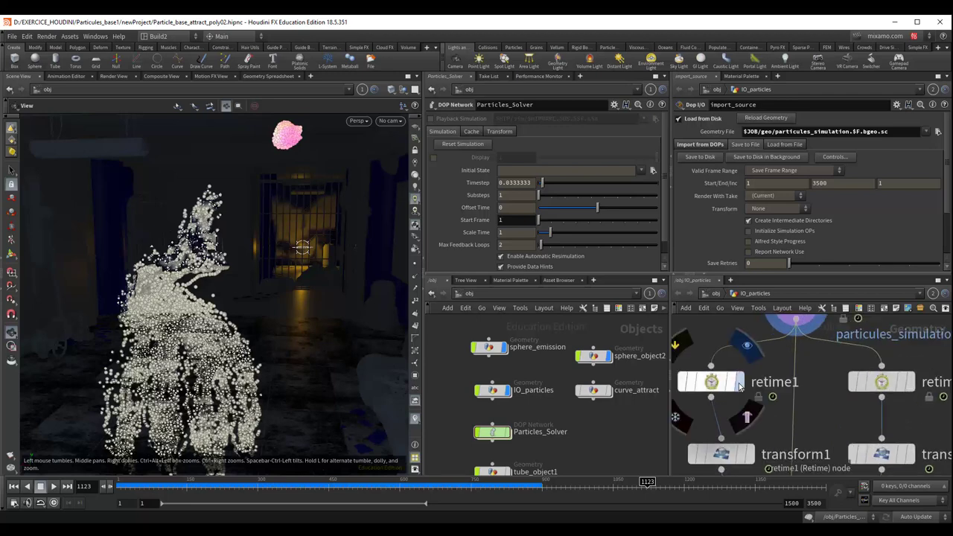
key(r)
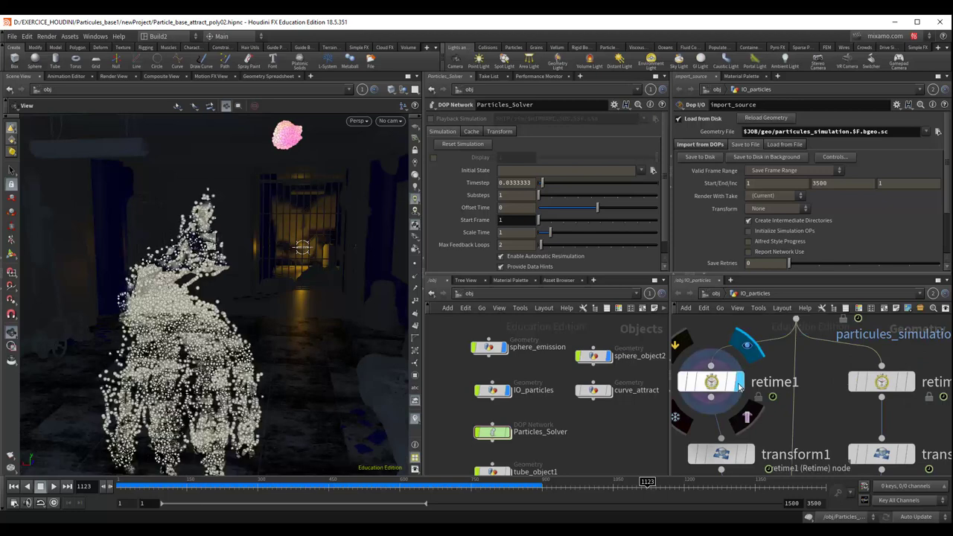
Step: Set retime1's Shift to Frame to 20 and check retime2's 40-frame shift
click(713, 381)
text(2)
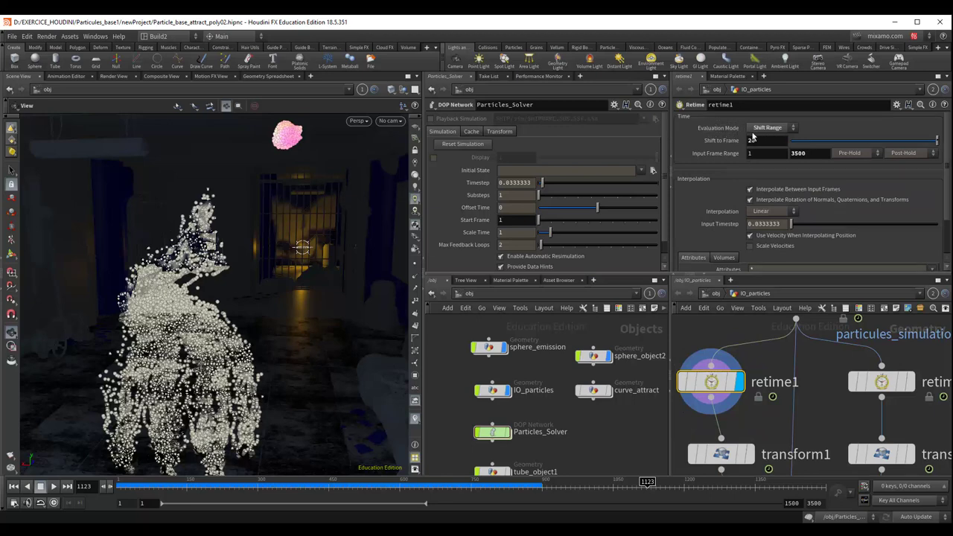
text(0)
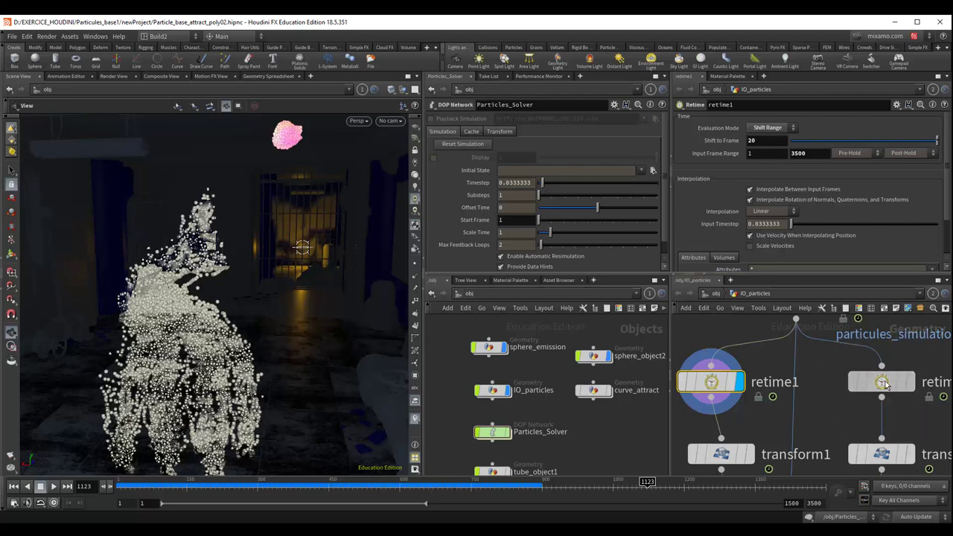
click(885, 383)
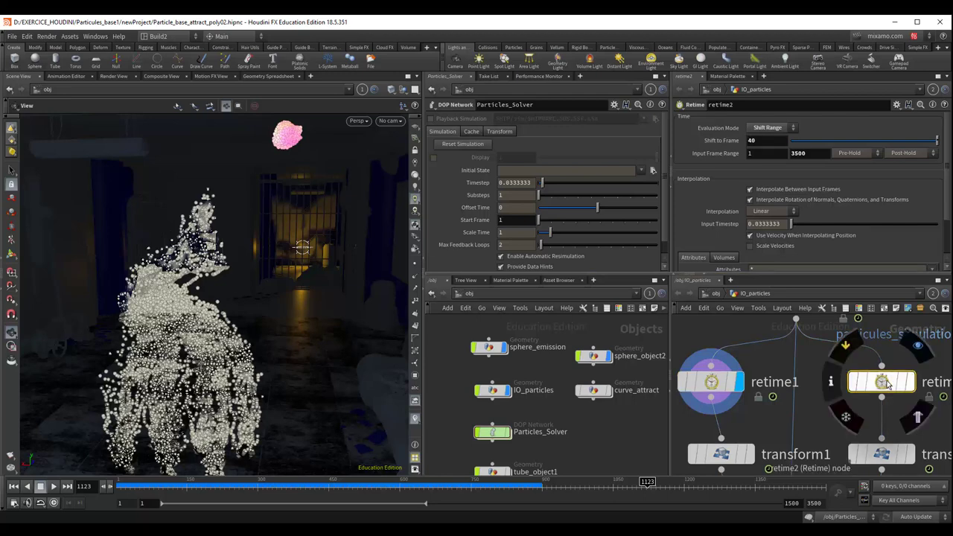
Step: Show retime2's result in the viewport and select transform1
click(913, 384)
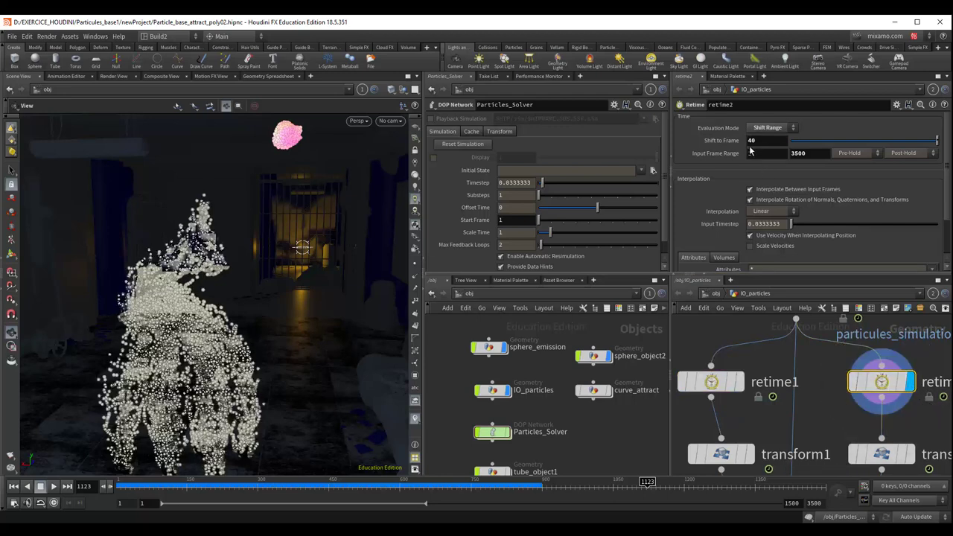
middle_drag(824, 418, 824, 347)
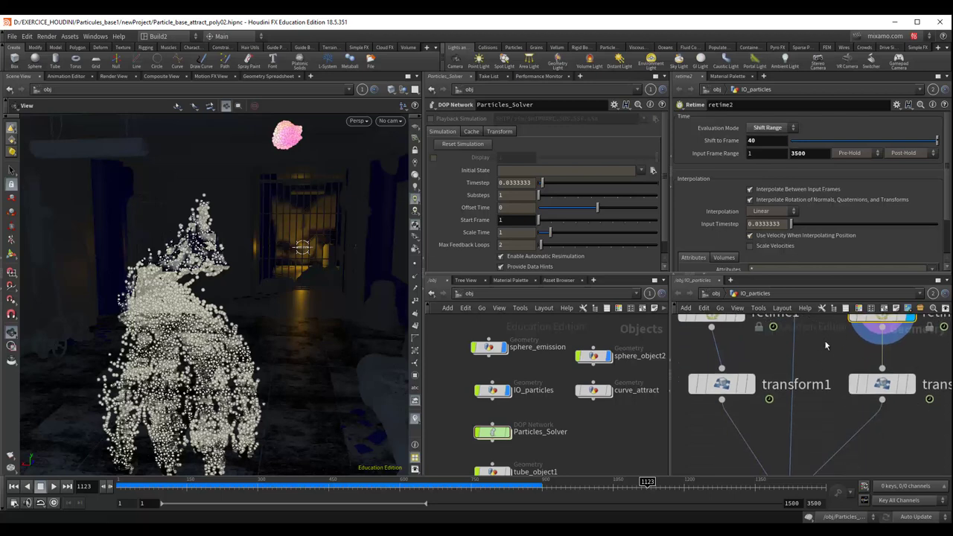
click(750, 387)
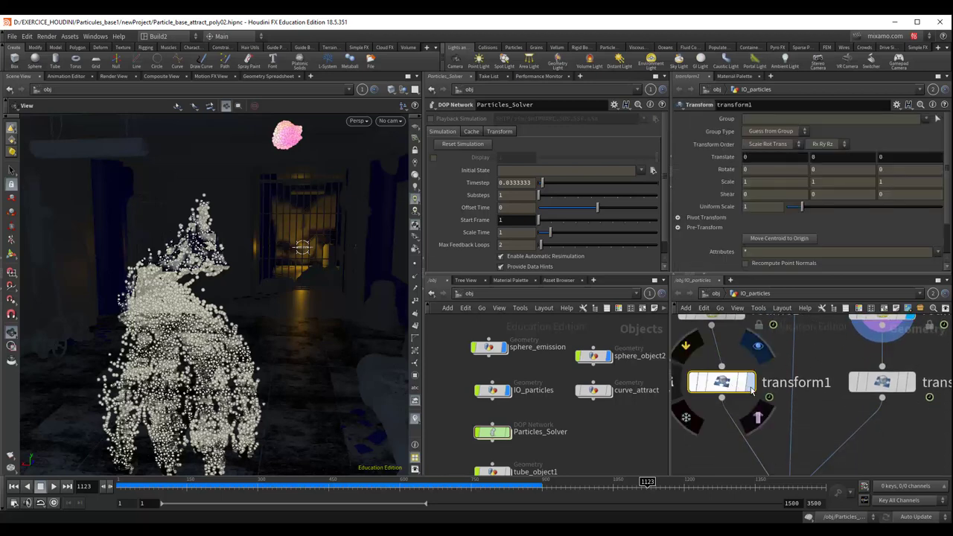
Step: Display transform1 and set its Translate Y to 0.1
click(752, 384)
drag(737, 389, 726, 388)
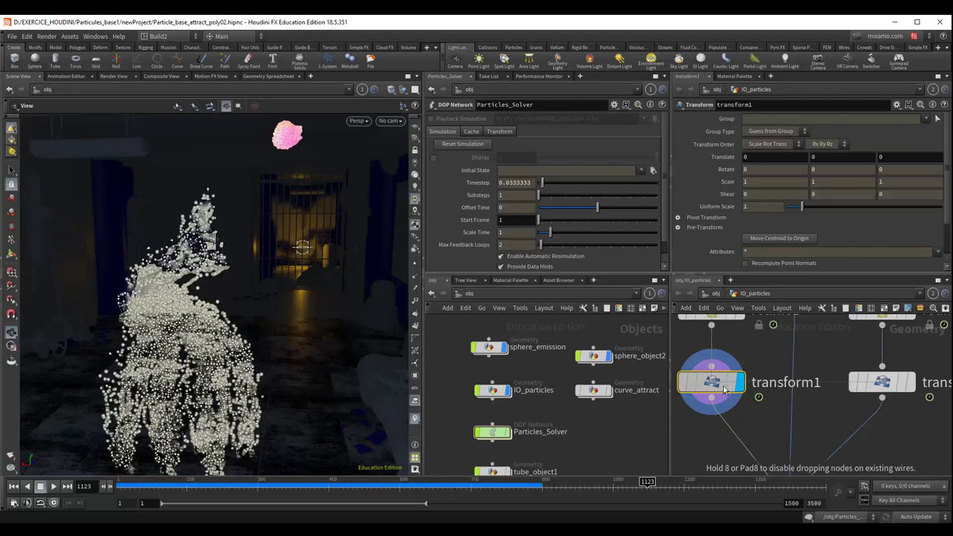
click(828, 157)
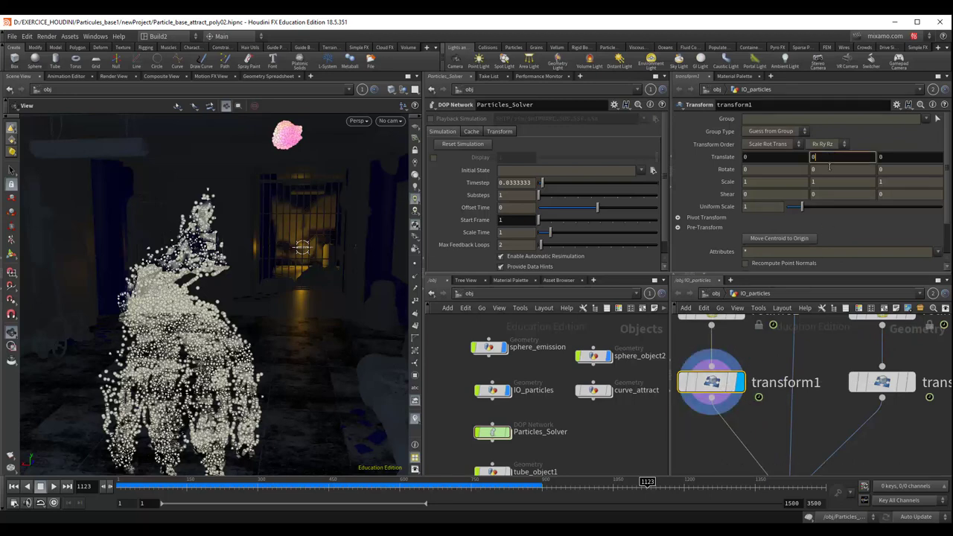
text(.1)
key(Return)
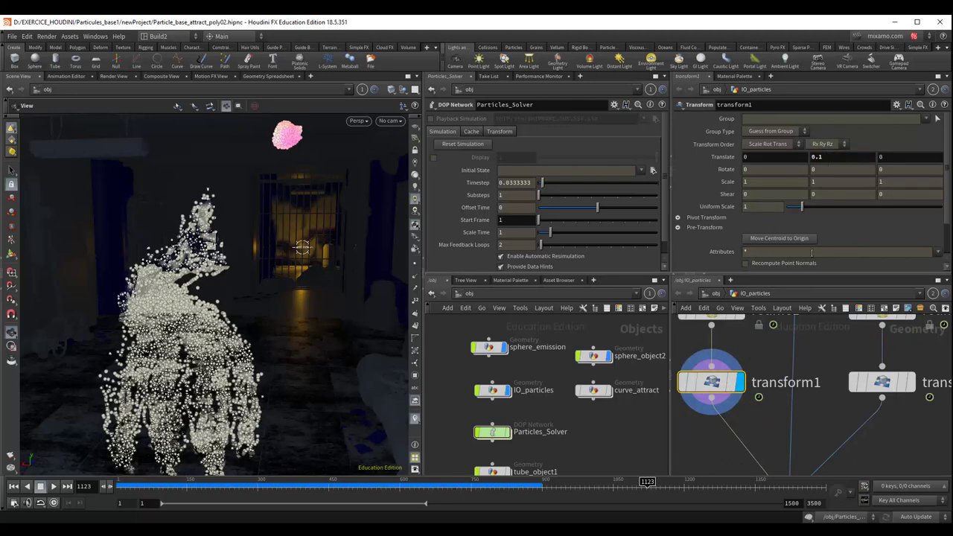
Step: Set transform2's Translate Y to -0.1
click(882, 381)
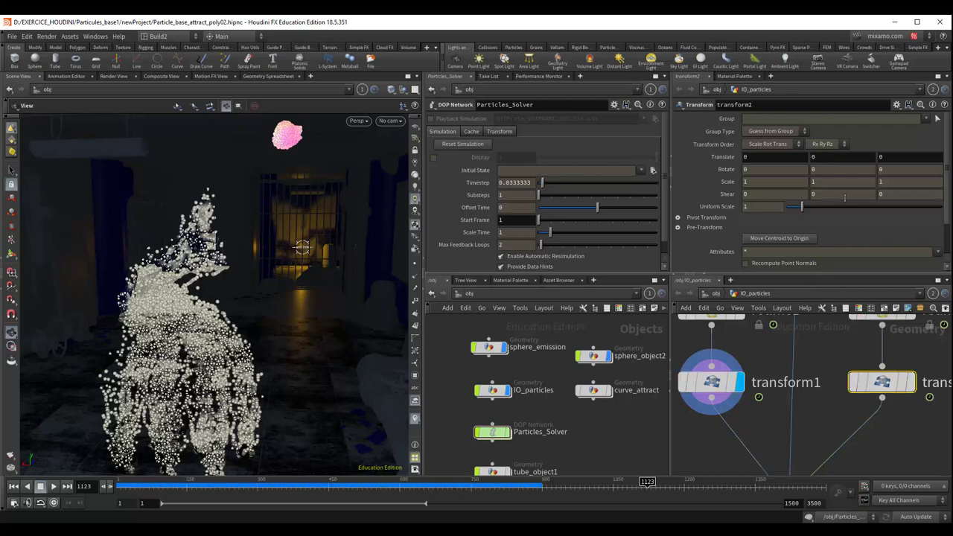
click(830, 157)
text(-0.1)
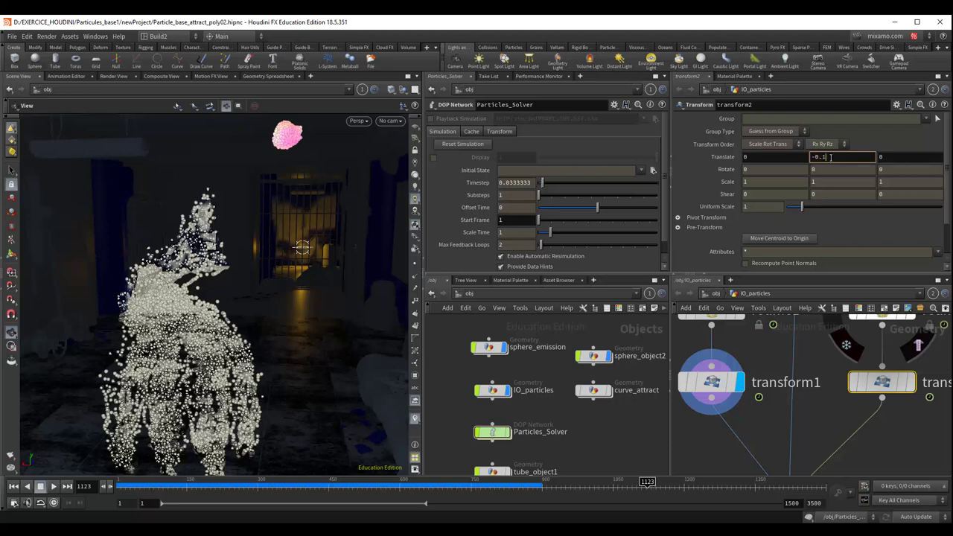
key(Return)
click(831, 157)
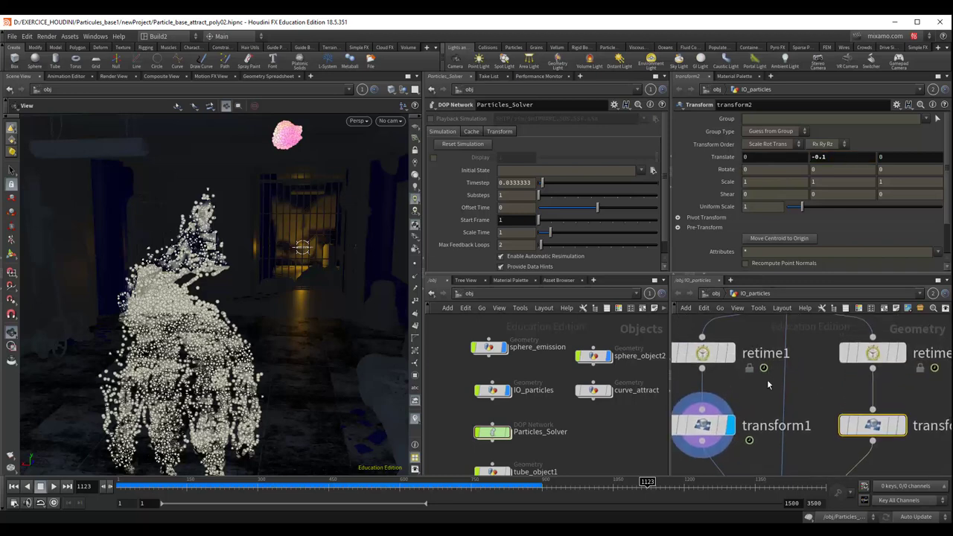
scroll(766, 381, down, 3)
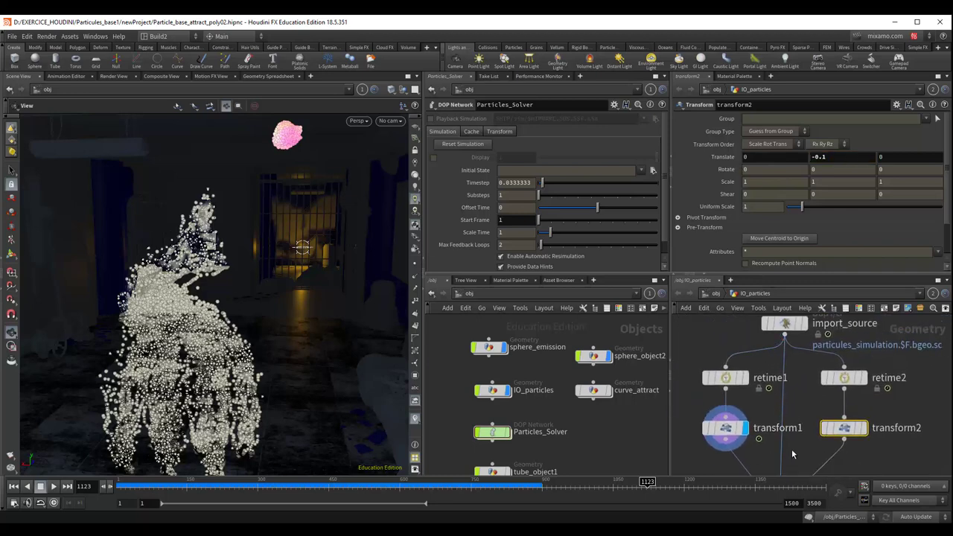
mouse_move(793, 450)
middle_down()
mouse_move(794, 398)
mouse_move(791, 428)
mouse_move(806, 432)
middle_up()
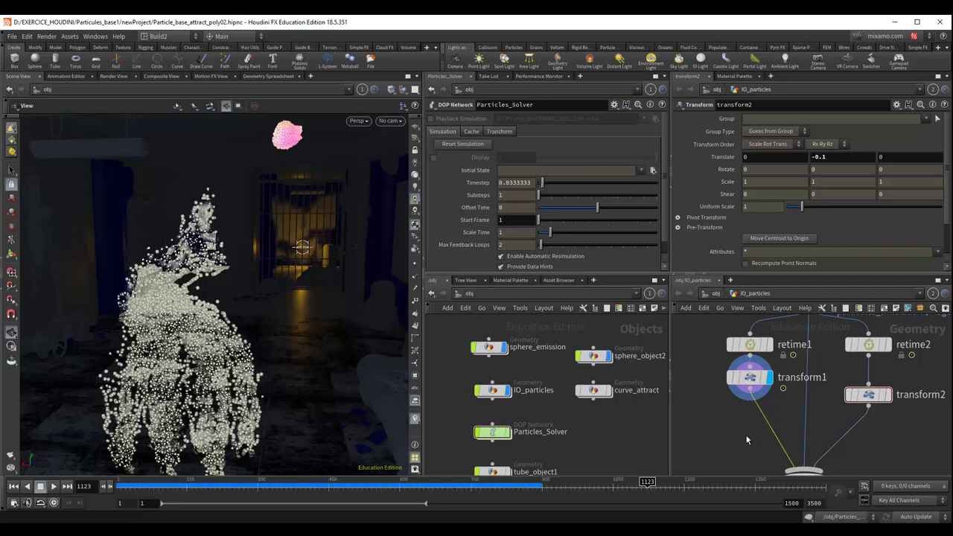
Step: Add an Attribute Noise node (attribnoise1) under transform1 targeting P and display its result
key(Tab)
text(ttri)
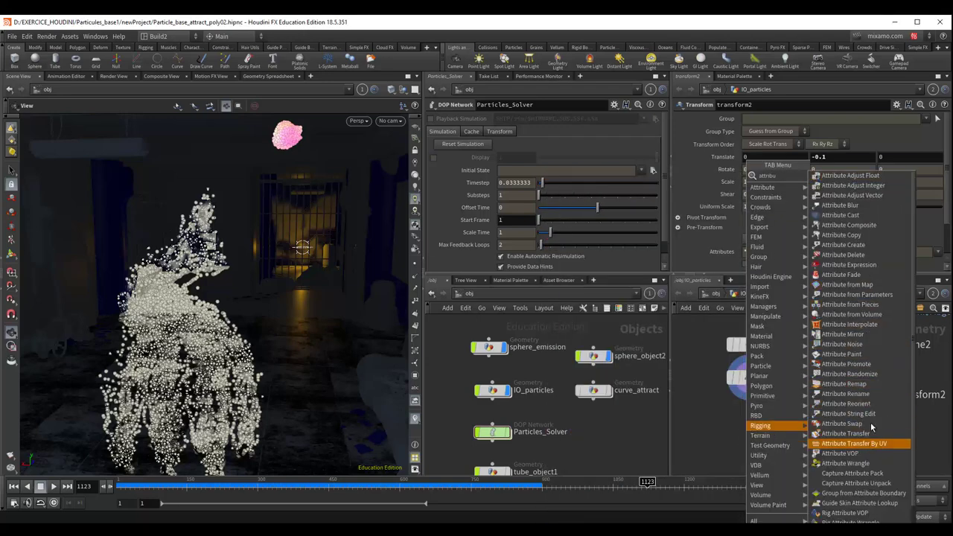
click(867, 346)
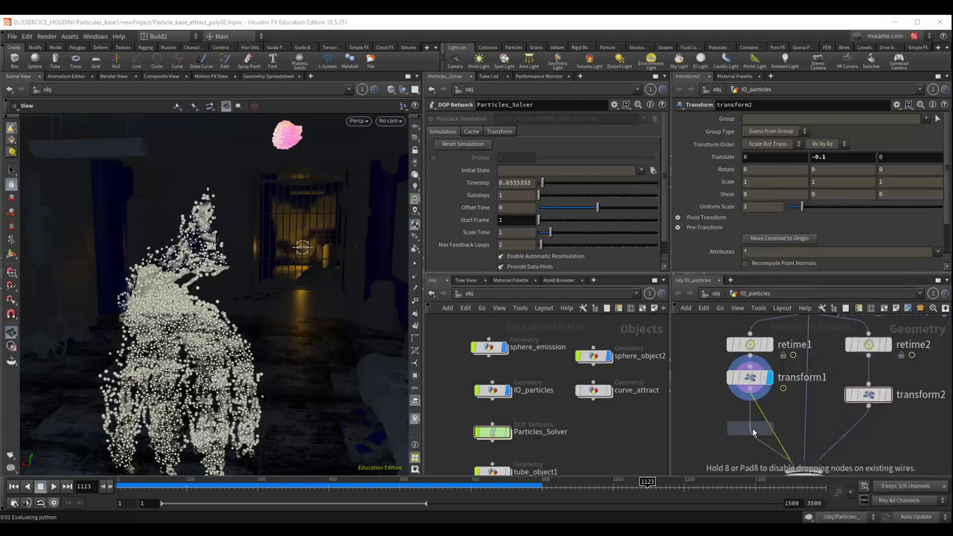
click(751, 432)
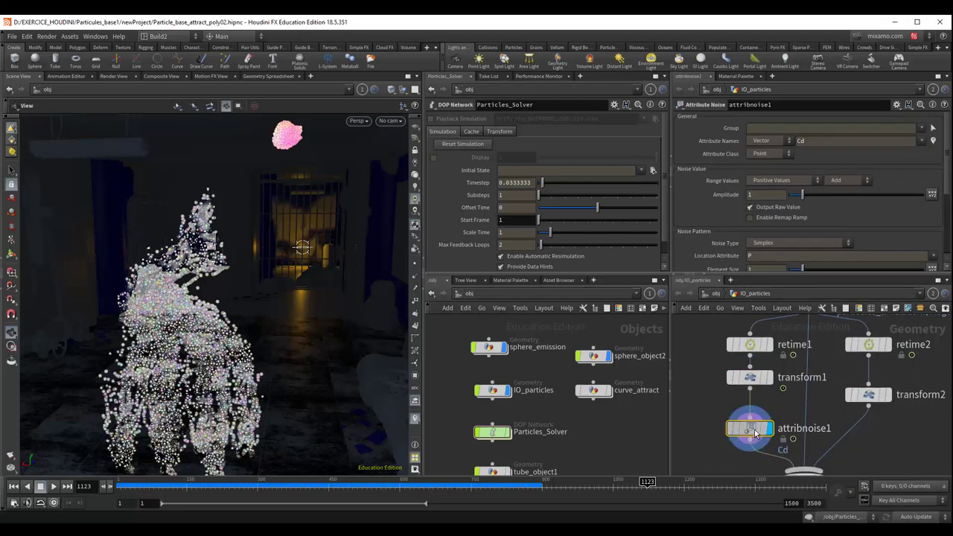
click(755, 432)
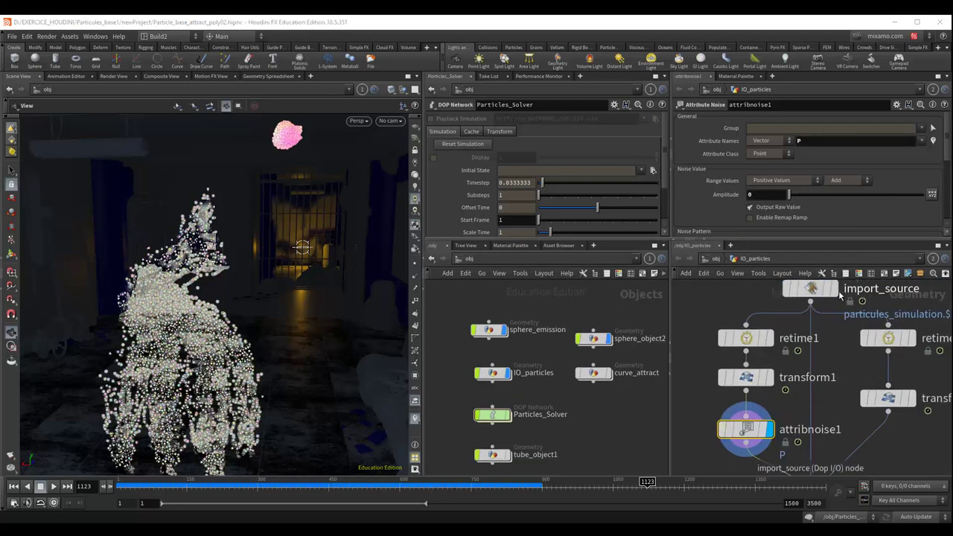
click(833, 290)
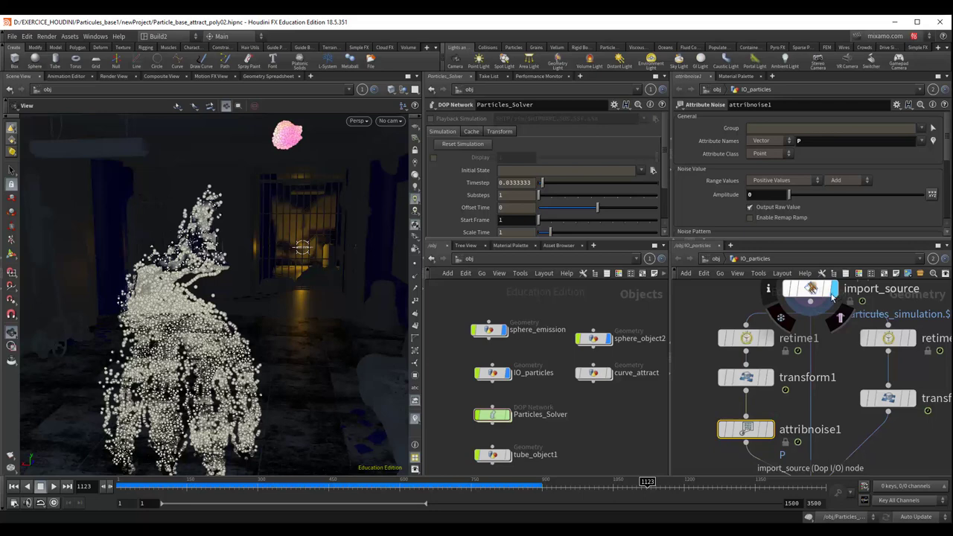
mouse_move(766, 430)
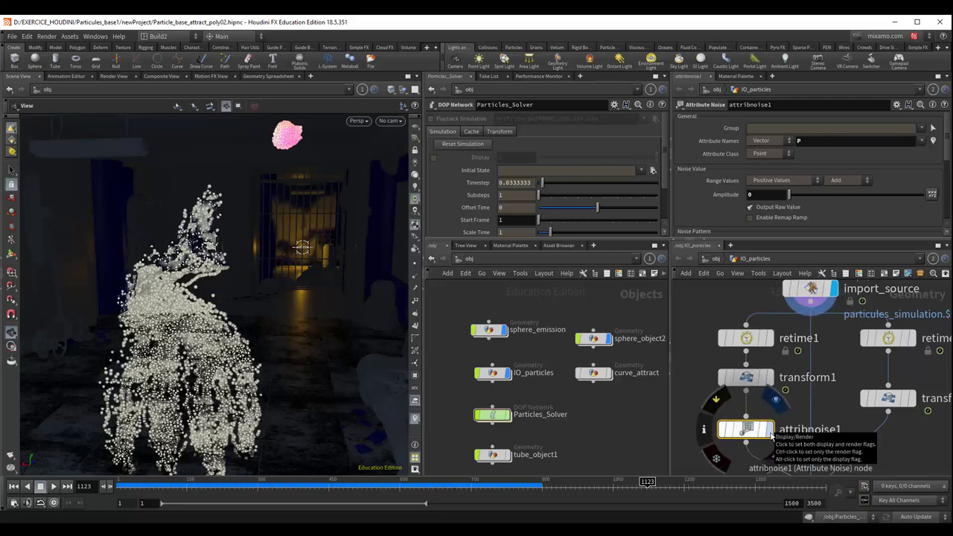
click(771, 432)
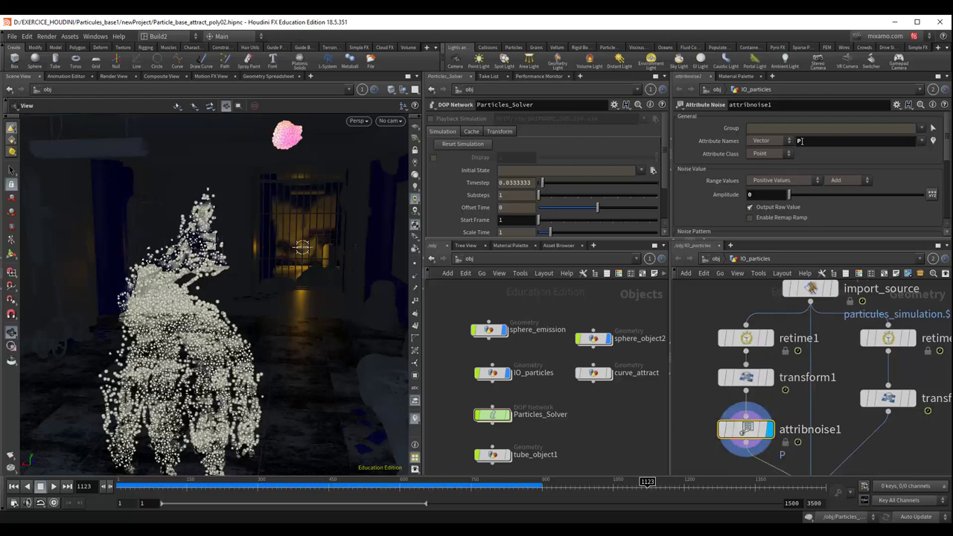
Step: Keep attribnoise1 on P with Add operation and switch its range to Min/Max, -0.2 to 0.2
click(921, 145)
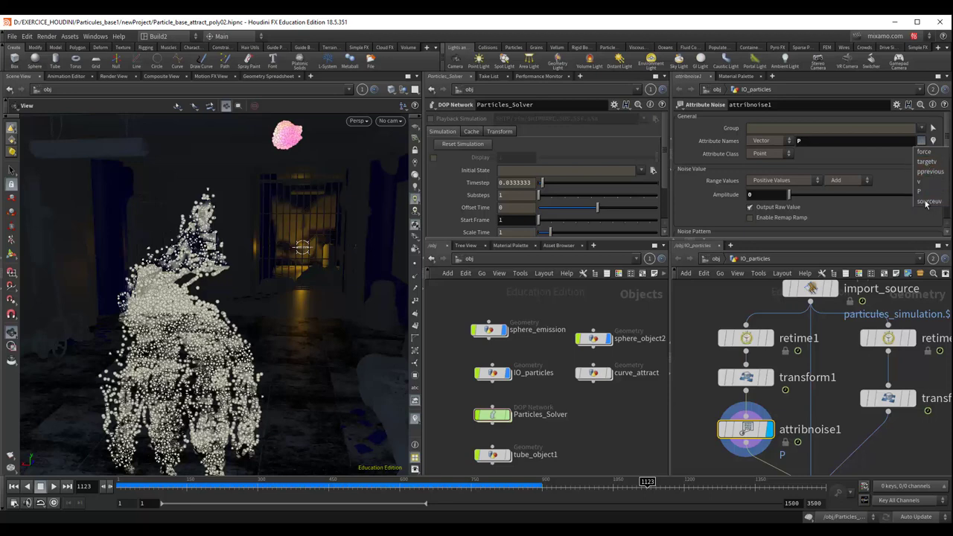
click(826, 147)
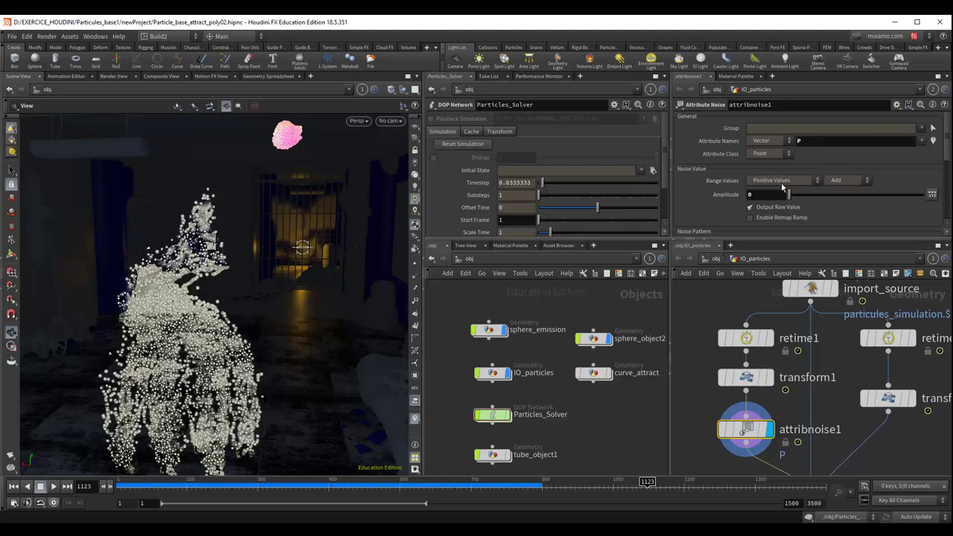
click(838, 181)
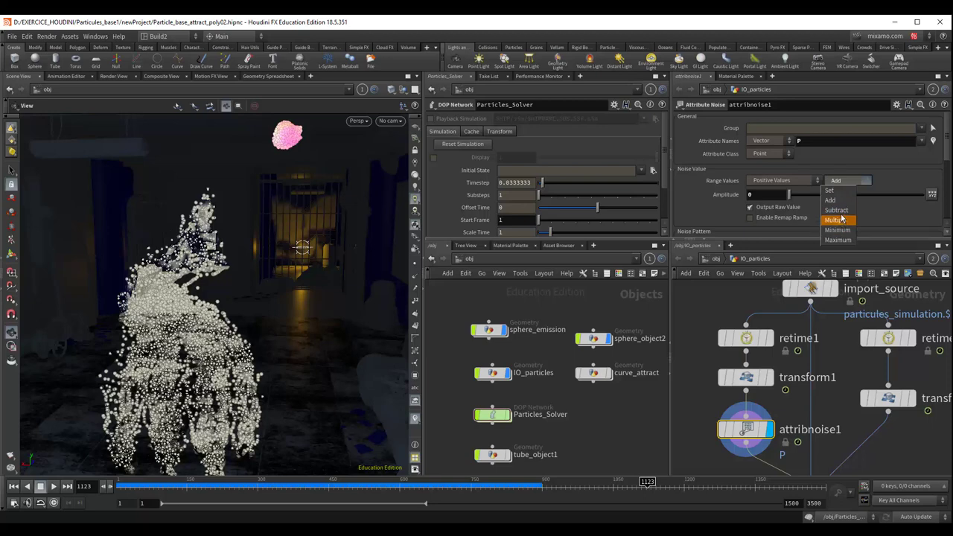
click(844, 219)
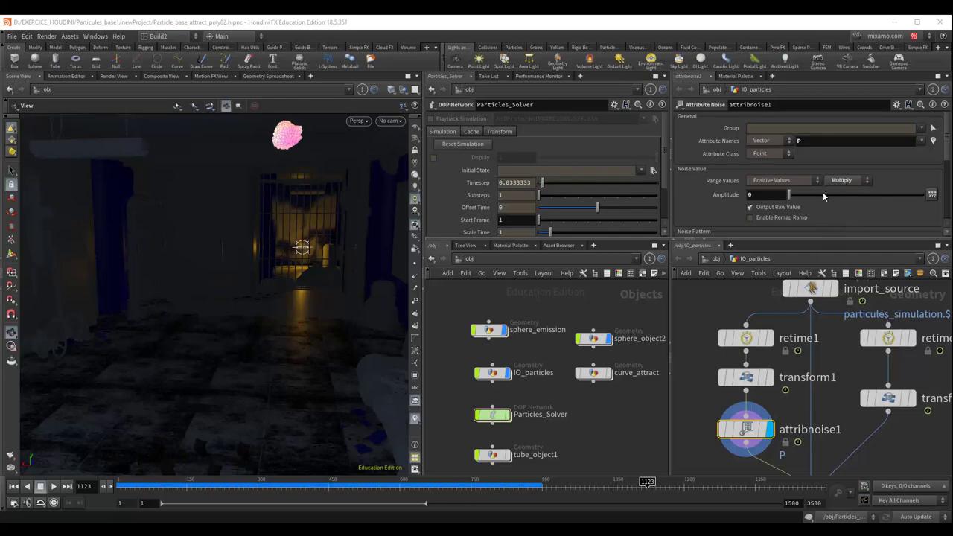
drag(789, 194, 812, 199)
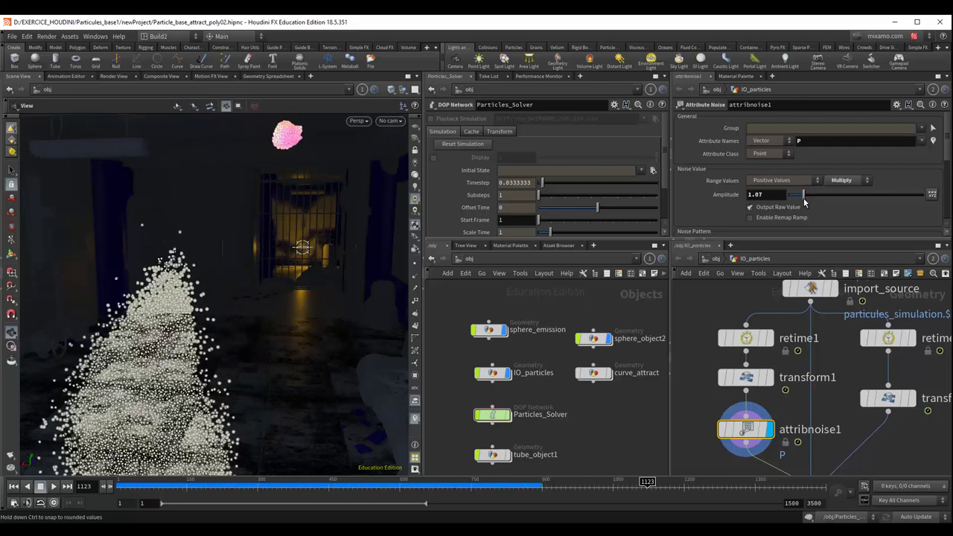
click(844, 183)
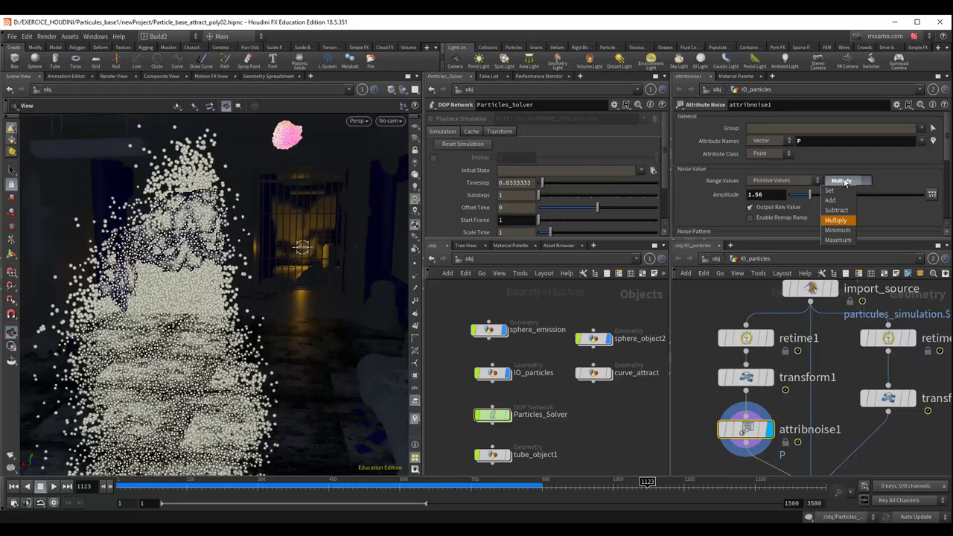
click(839, 199)
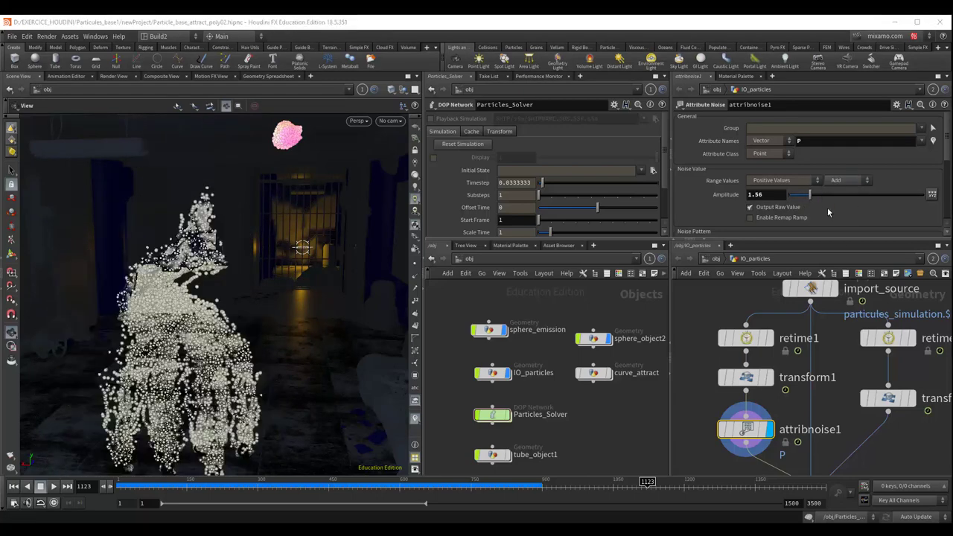
click(794, 183)
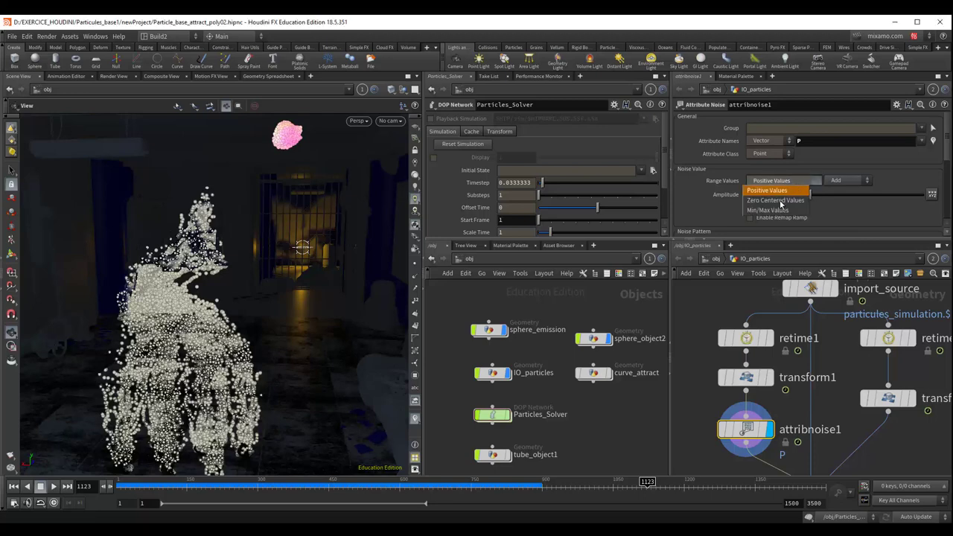
click(770, 210)
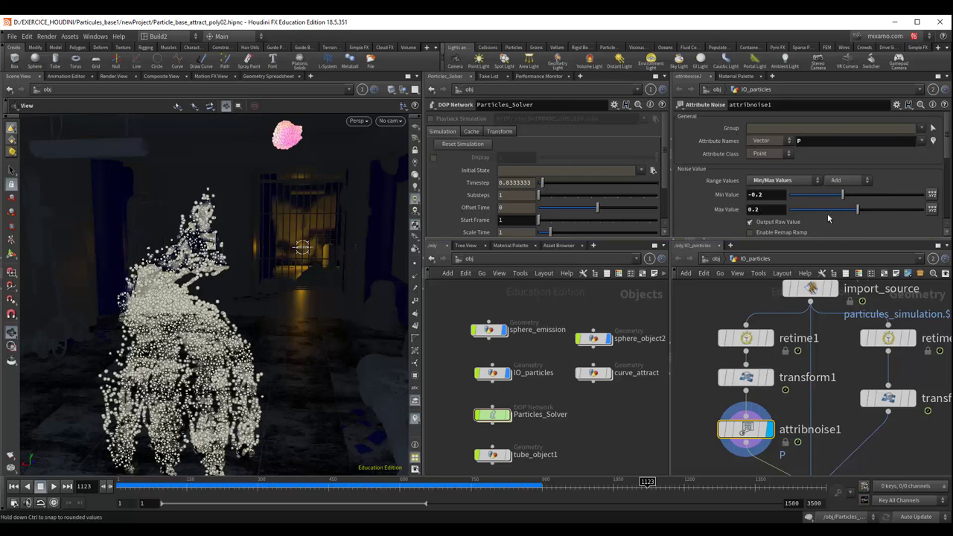
Step: Set attribnoise1's noise Element Size to 0.3
scroll(831, 211, down, 1)
scroll(830, 211, down, 1)
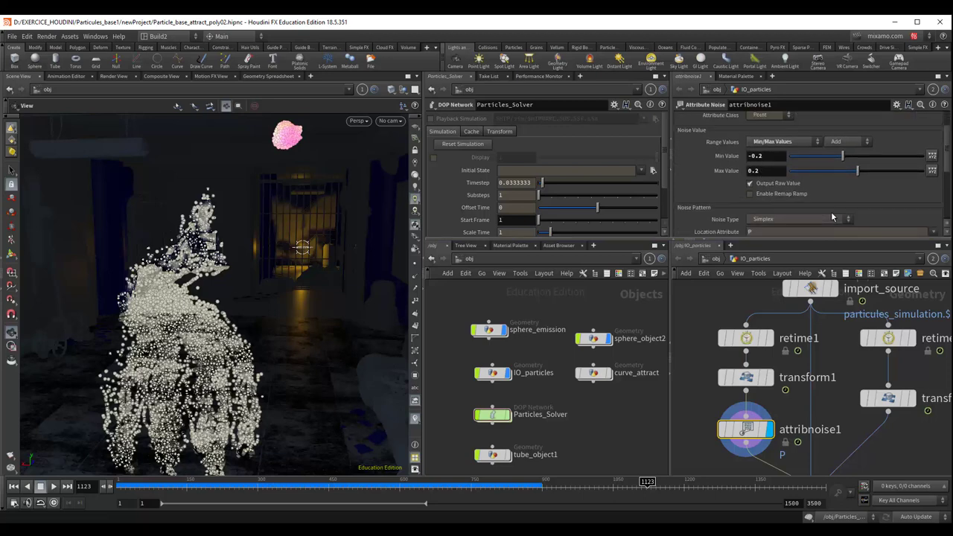
scroll(830, 212, up, 1)
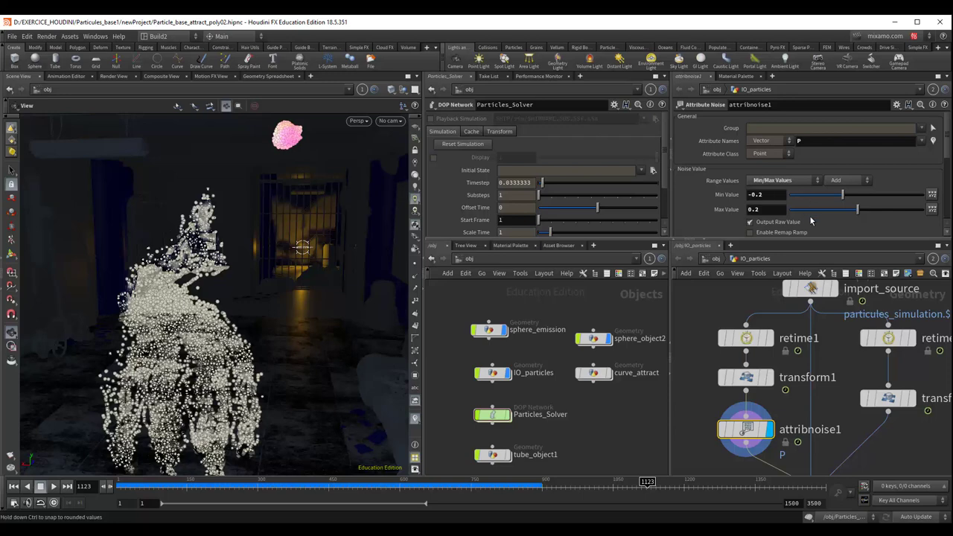
scroll(778, 199, down, 2)
scroll(812, 216, down, 2)
scroll(800, 219, down, 1)
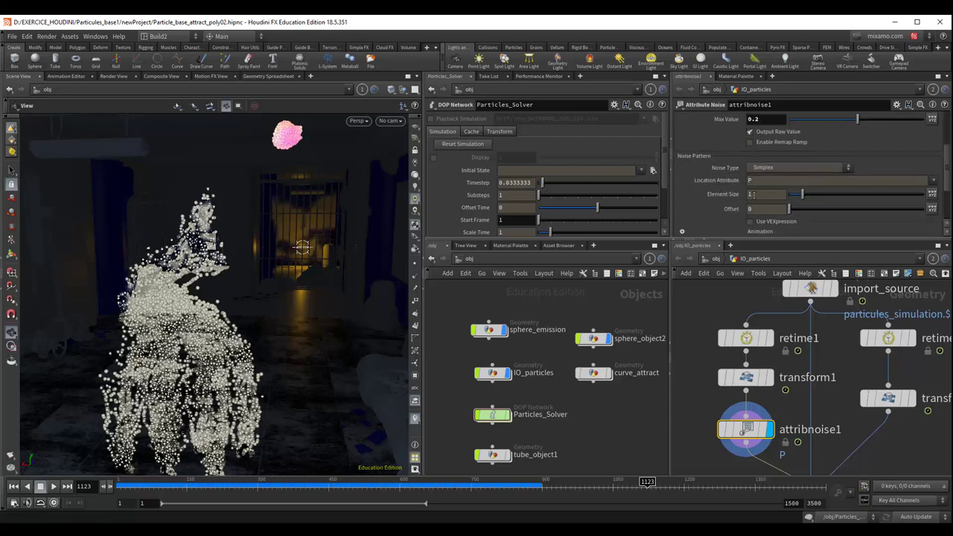
scroll(830, 201, down, 1)
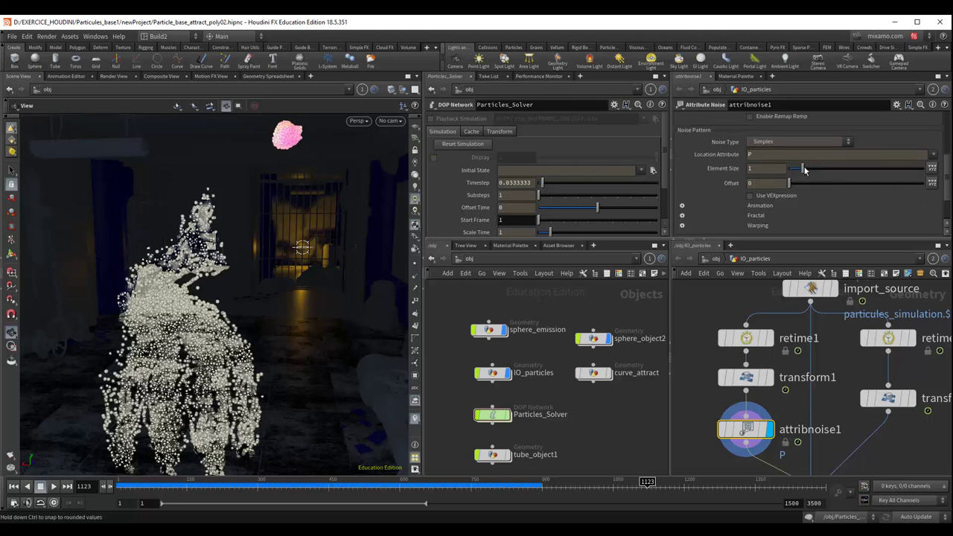
mouse_move(804, 170)
mouse_down()
mouse_move(788, 173)
mouse_move(908, 171)
mouse_move(793, 176)
mouse_up()
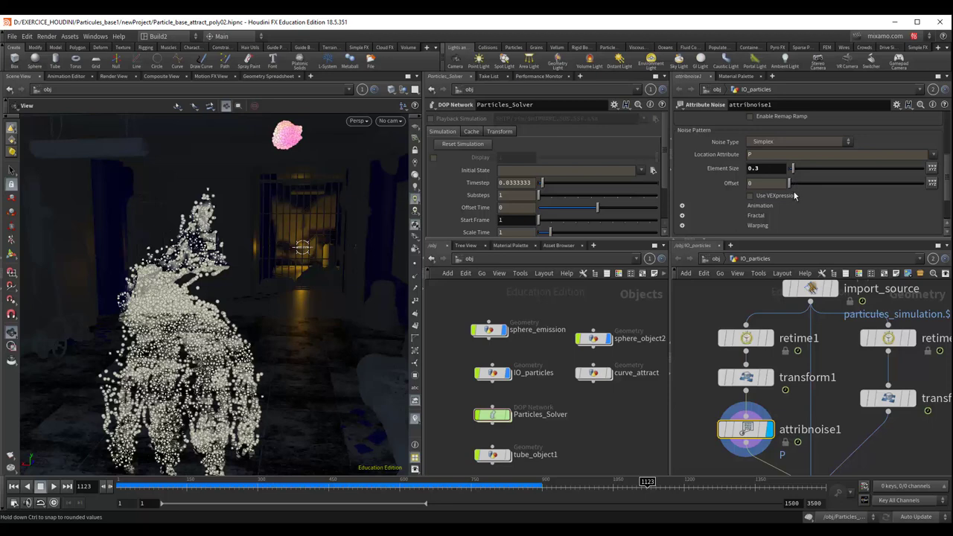
Step: Enable noise animation with a Pulse Duration of 10
click(681, 206)
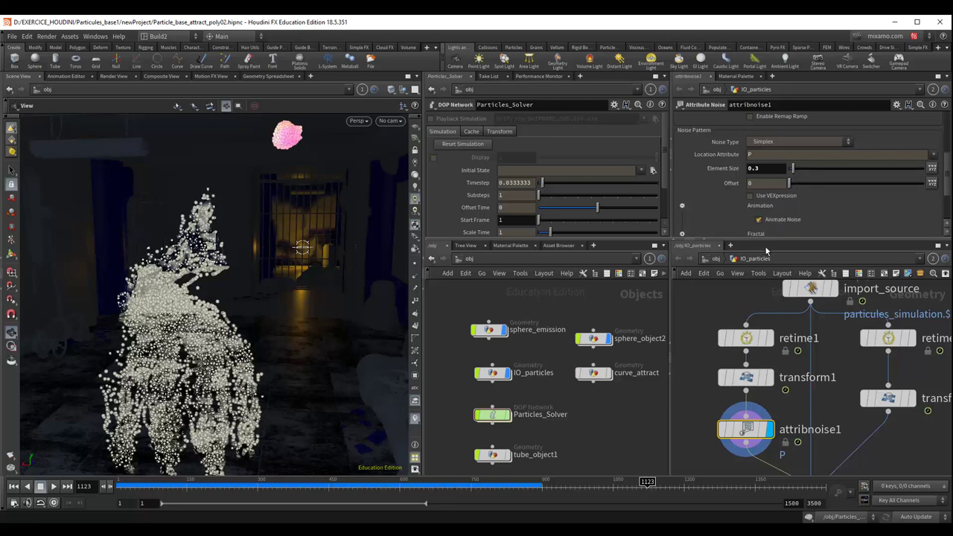
scroll(756, 206, down, 1)
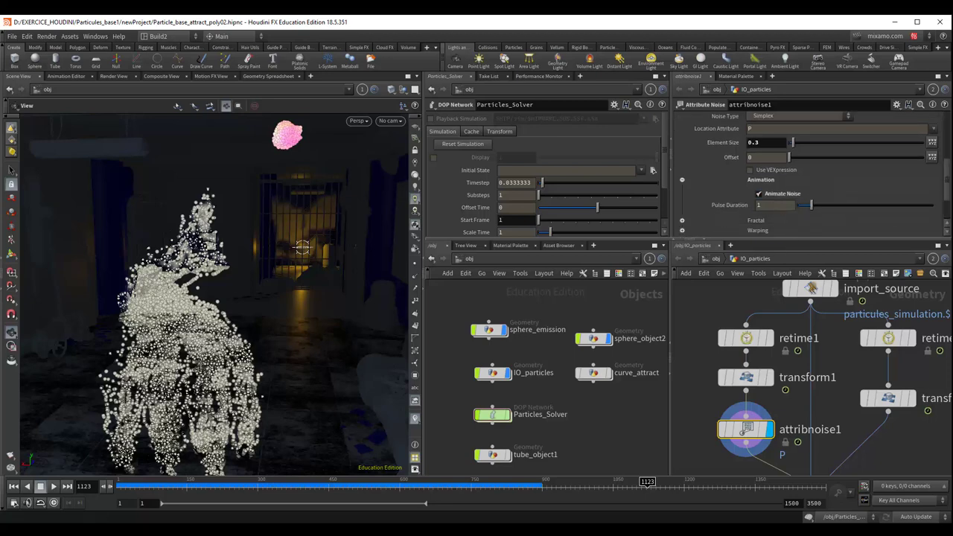
text(10)
key(Return)
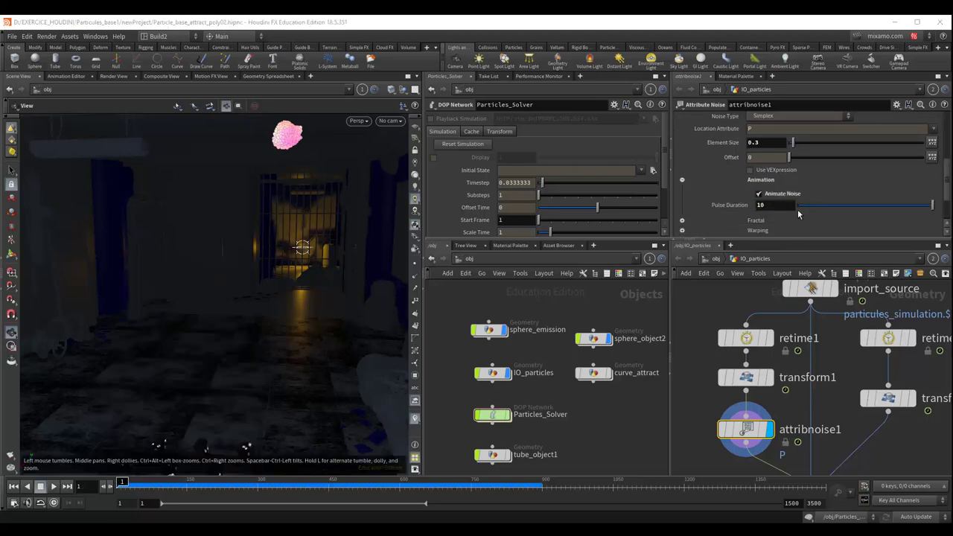
drag(948, 179, 945, 191)
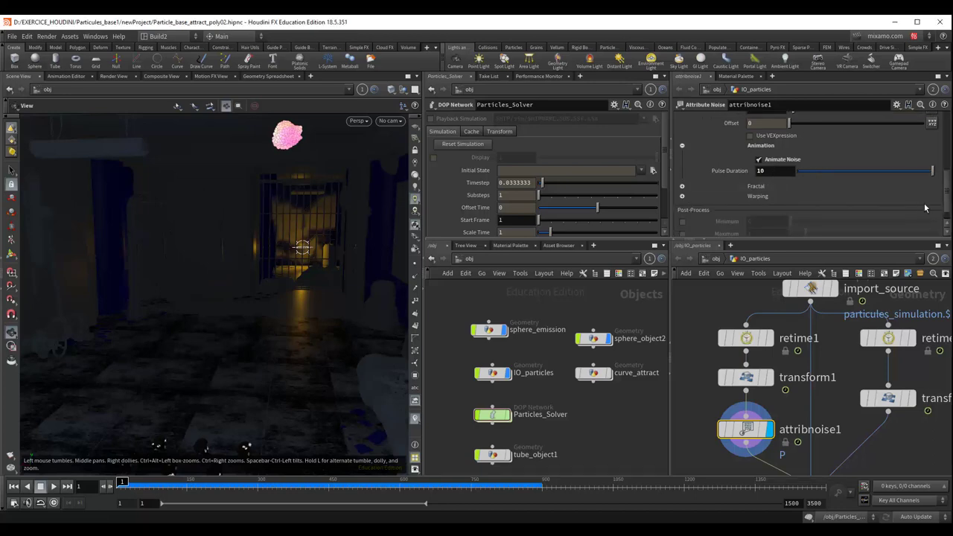
drag(948, 202, 949, 135)
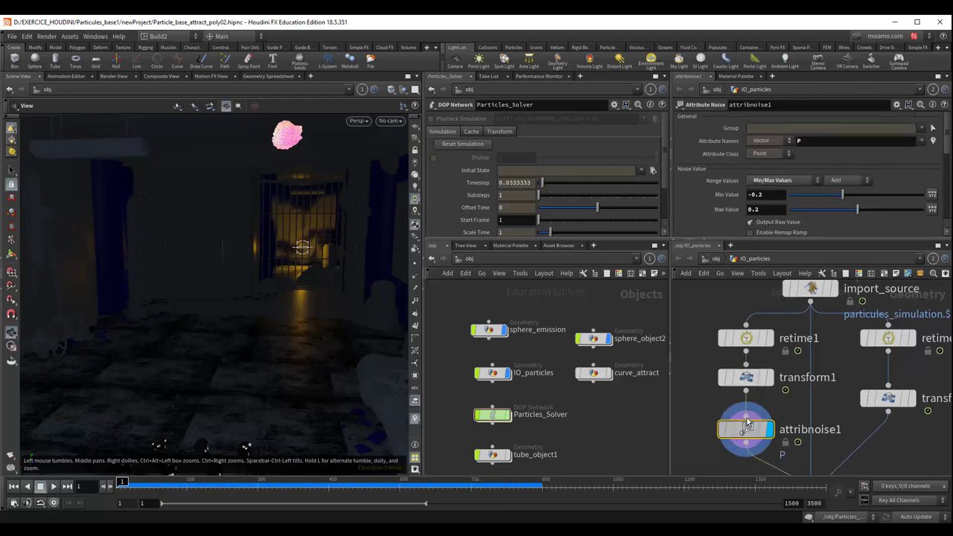
Step: Nudge attribnoise1 upward and scrub the timeline back to an early frame
drag(747, 422, 748, 414)
drag(122, 485, 316, 485)
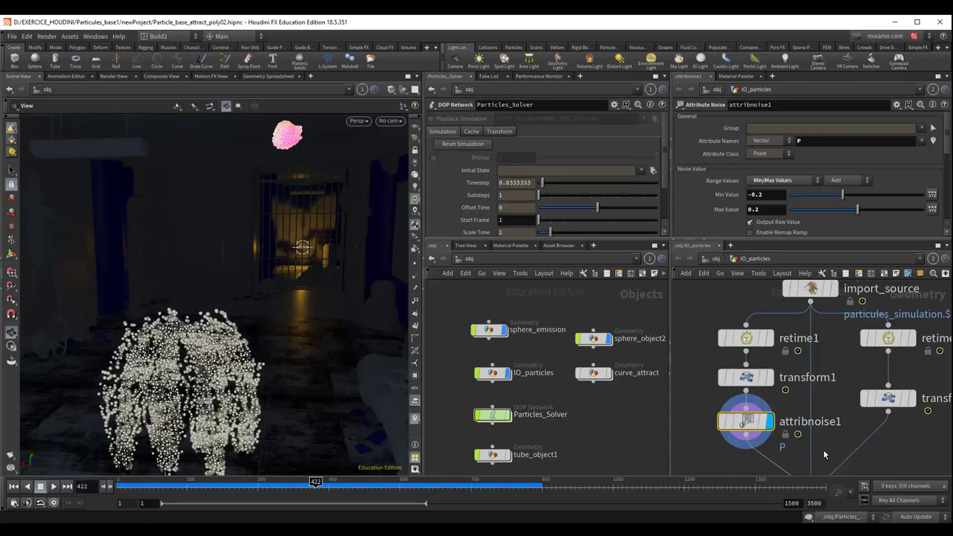
middle_drag(822, 449, 811, 370)
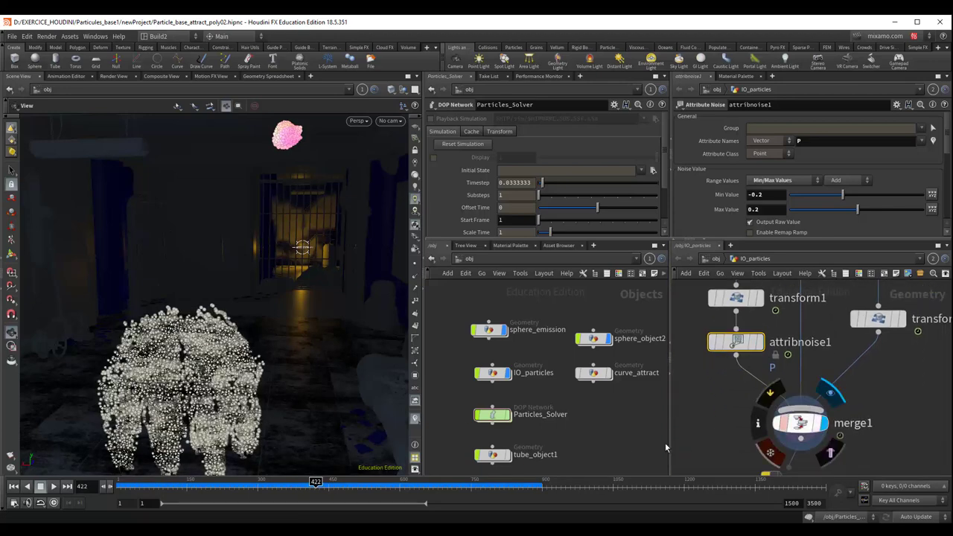
mouse_move(149, 484)
mouse_down()
mouse_move(465, 512)
mouse_move(759, 506)
mouse_up()
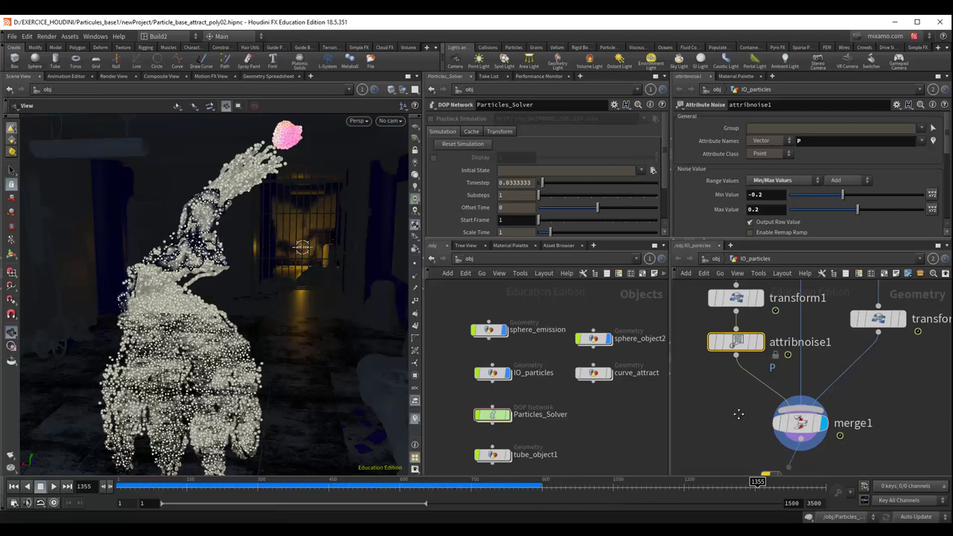
mouse_move(733, 430)
middle_down()
mouse_move(727, 352)
mouse_move(736, 328)
middle_up()
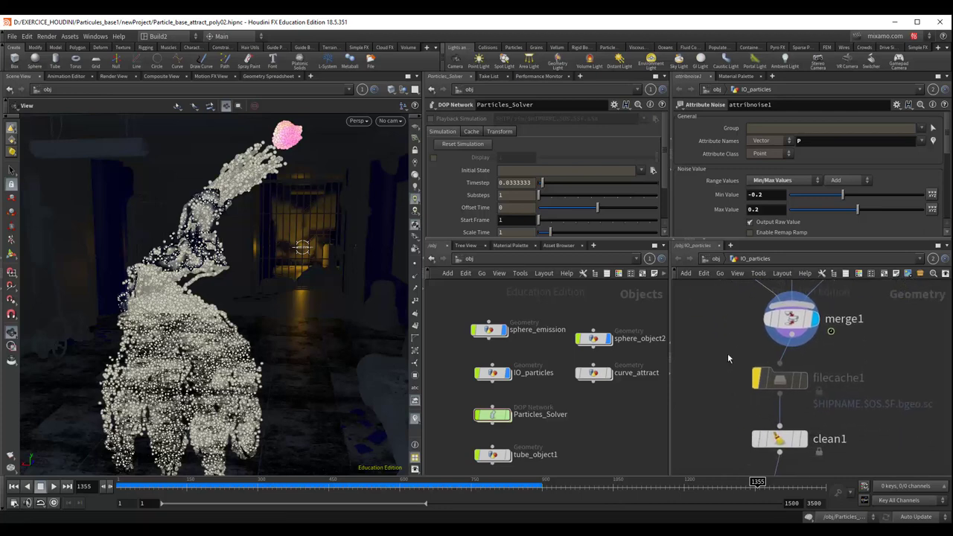
Step: Display material1's red-to-white shaded output in the viewport
middle_drag(716, 402, 716, 333)
middle_drag(716, 372, 718, 317)
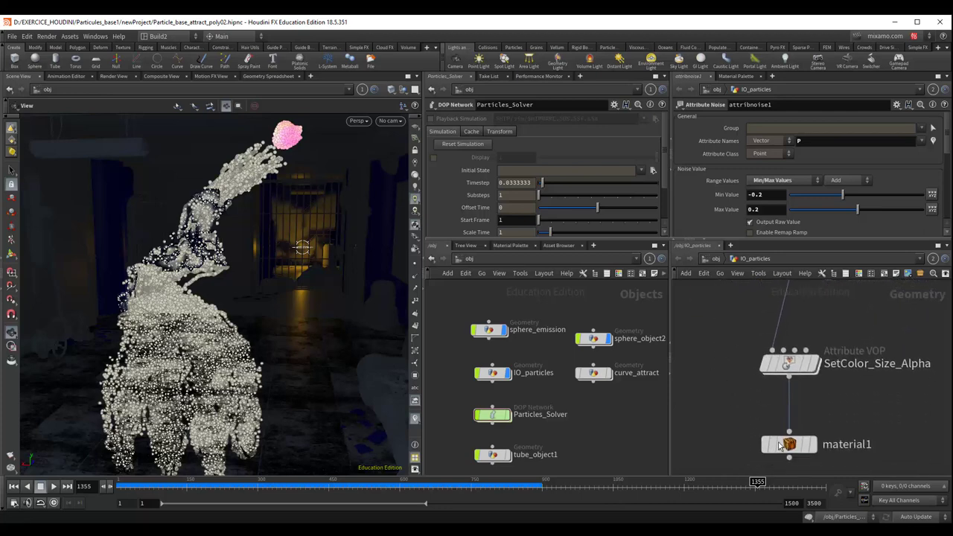
mouse_move(789, 445)
click(814, 445)
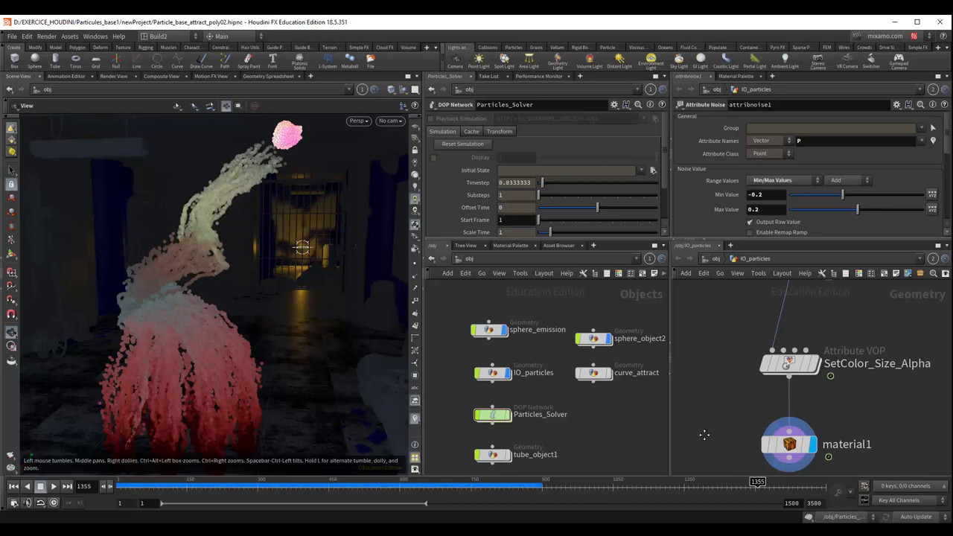
Step: Delete the old wires into merge1 and reconnect attribnoise1 and the second transform
middle_drag(704, 434, 706, 469)
mouse_move(704, 371)
middle_down()
mouse_move(738, 463)
mouse_move(731, 461)
middle_up()
mouse_move(730, 417)
middle_down()
mouse_move(730, 452)
mouse_move(765, 396)
middle_up()
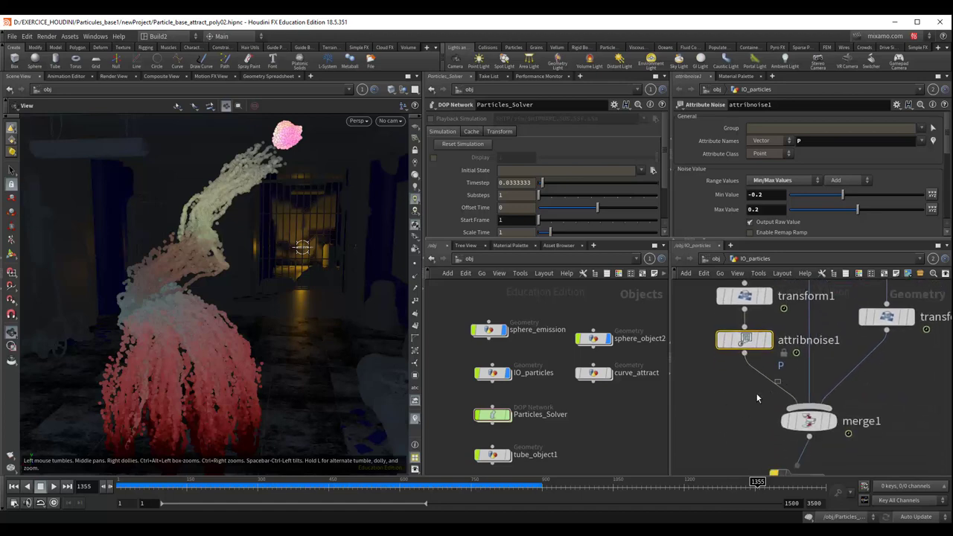
key(Delete)
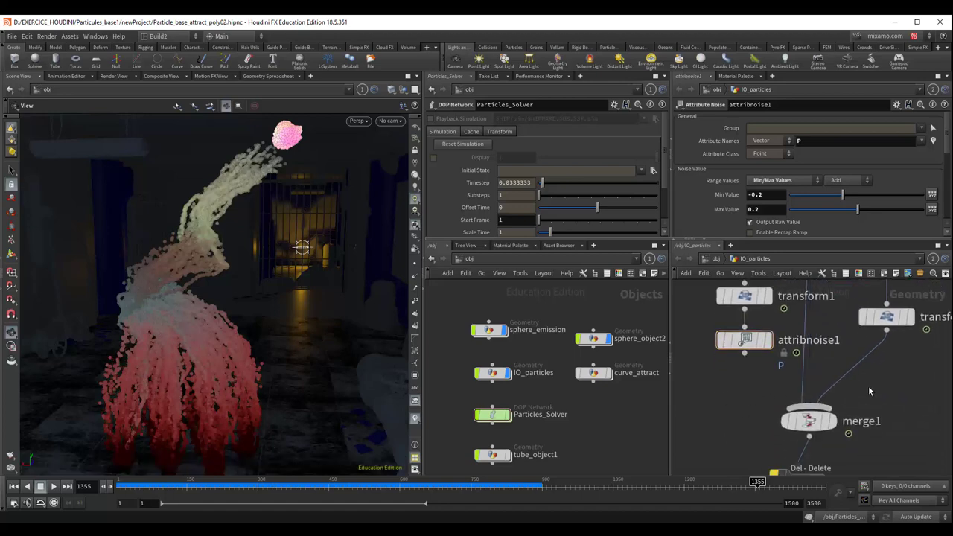
key(Delete)
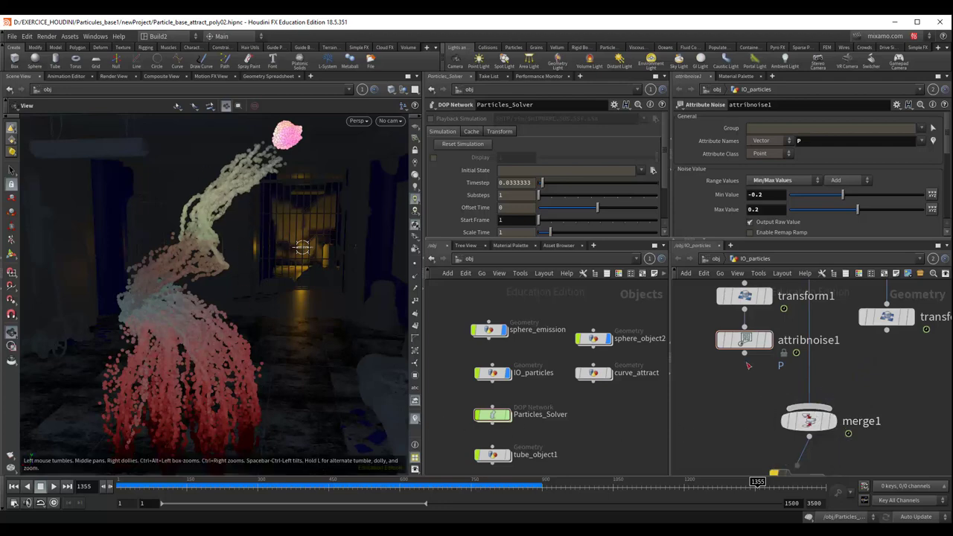
drag(745, 359, 777, 402)
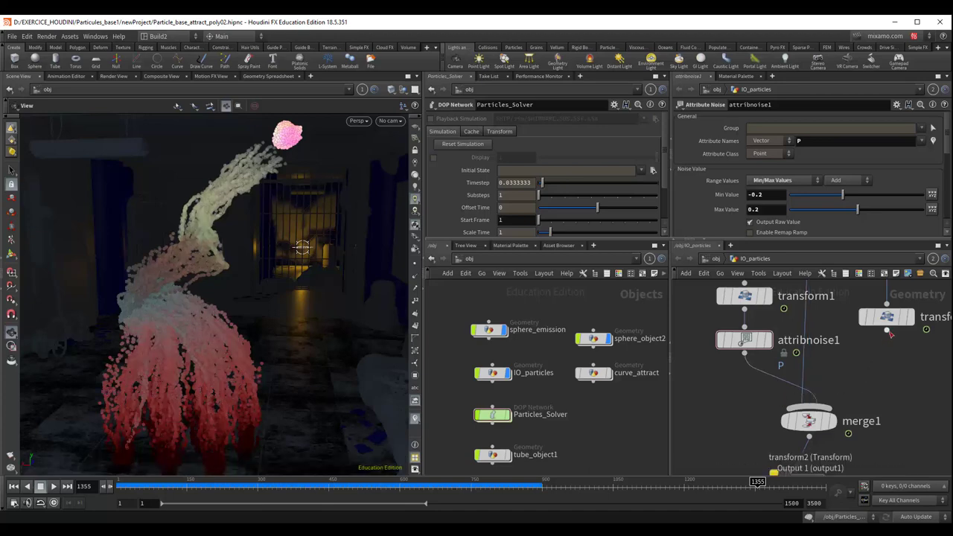
drag(886, 329, 825, 396)
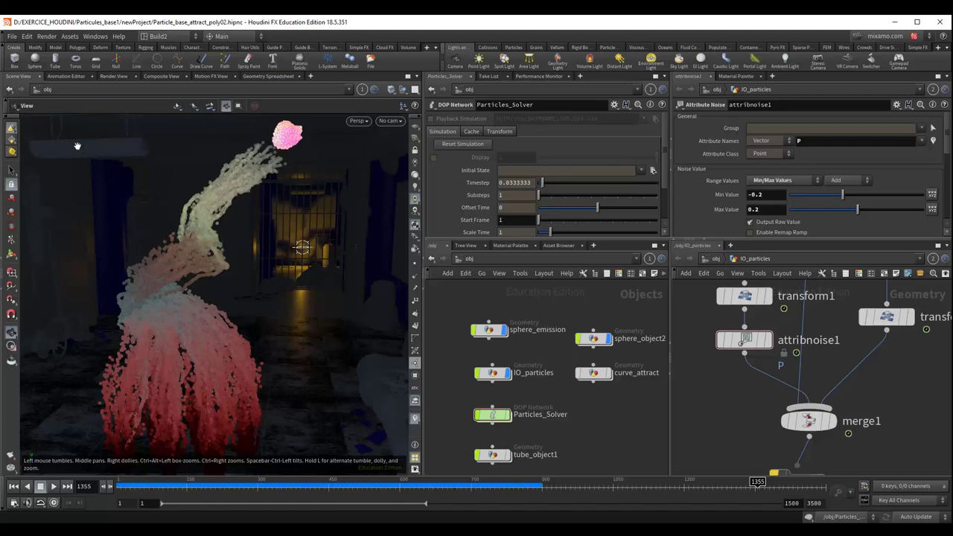
Step: Start a Mantra IPR render in Render View and reconnect attribnoise1 and the transform into merge1
click(113, 77)
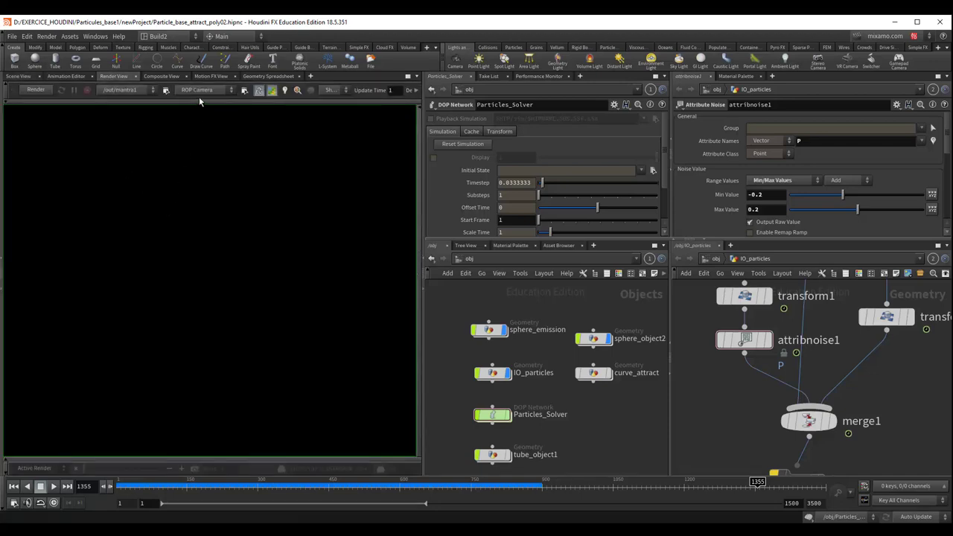
click(33, 90)
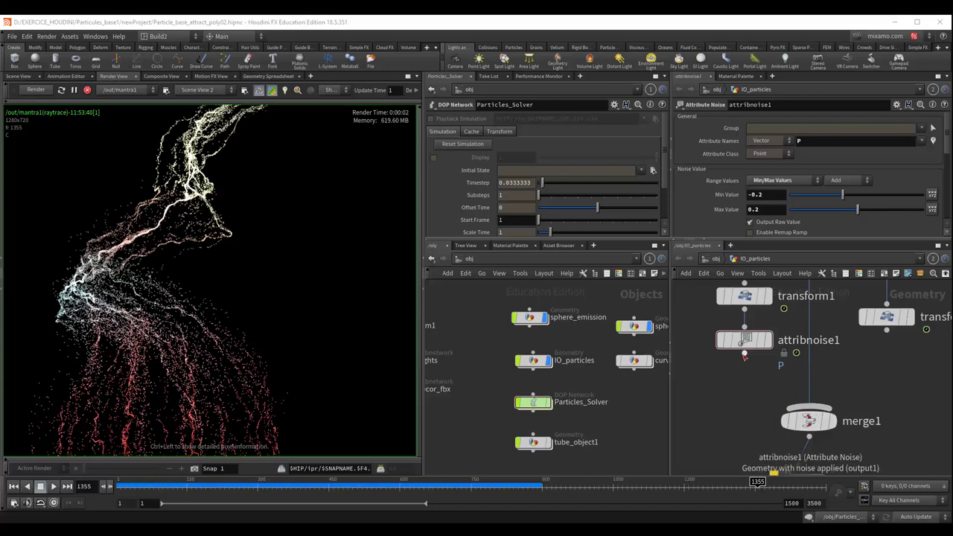
click(744, 356)
click(808, 404)
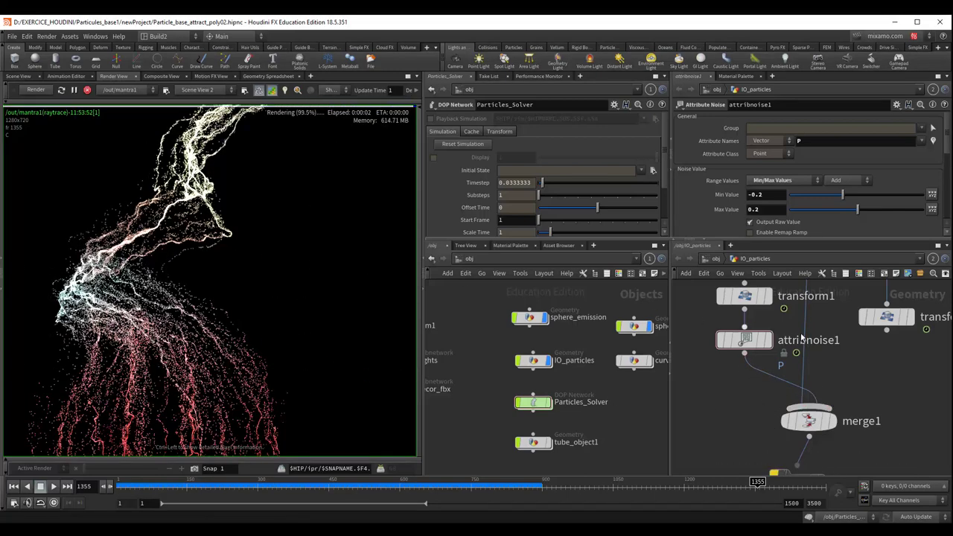
click(886, 330)
click(807, 404)
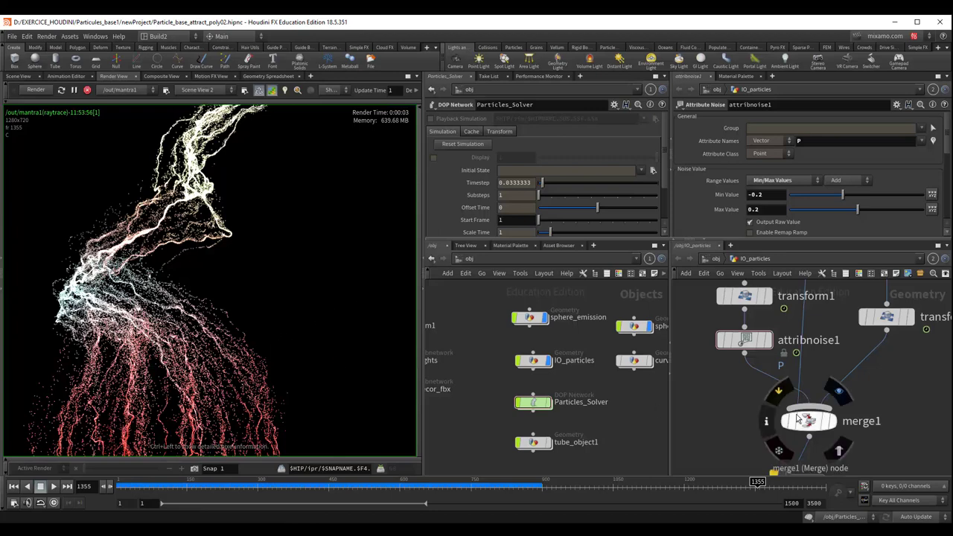
Step: Wire transform2 into merge1
scroll(716, 390, up, 3)
scroll(716, 387, up, 2)
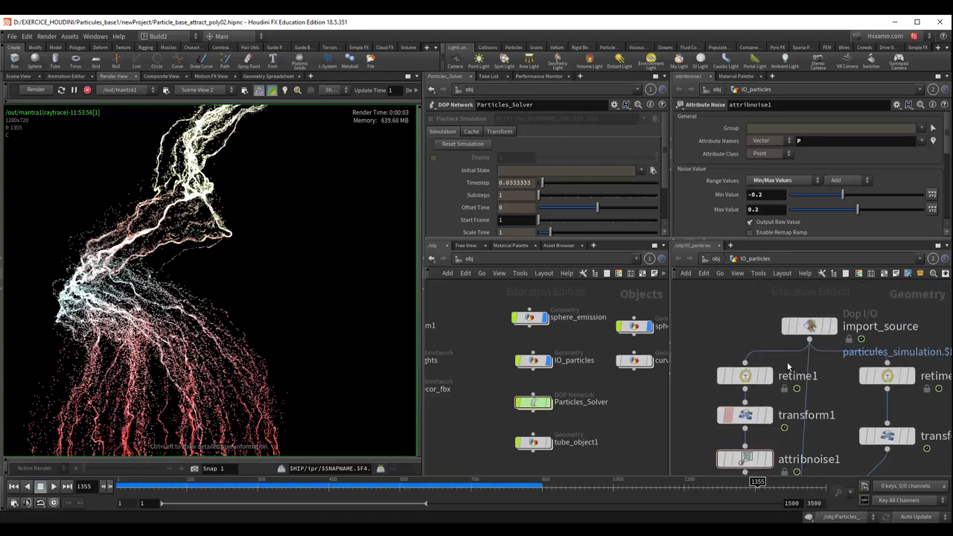
mouse_move(854, 402)
middle_down()
mouse_move(853, 355)
mouse_move(818, 387)
middle_up()
scroll(819, 386, down, 2)
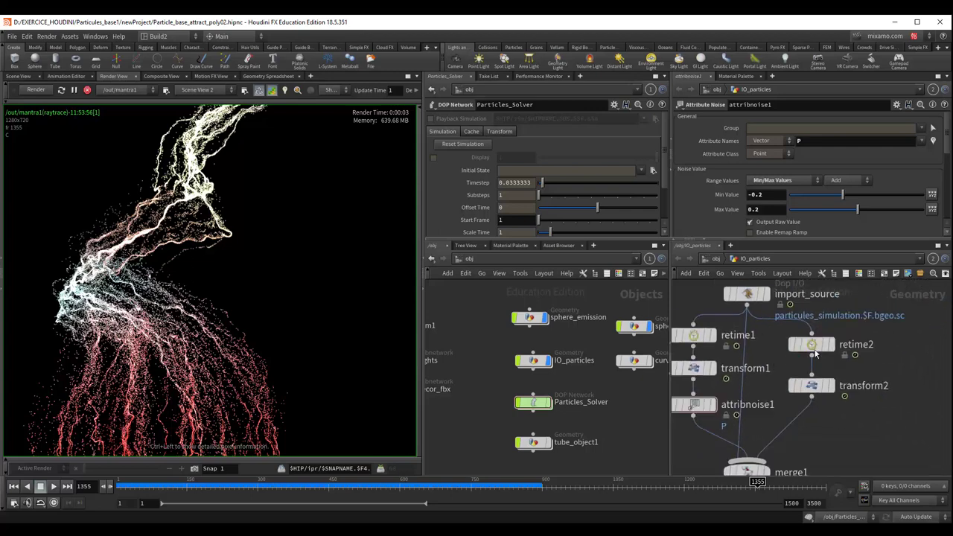
drag(811, 397, 747, 460)
Step: Copy-paste the retime2/transform2 pair as retime3/transform3 and set retime3's Shift to Frame to 60
mouse_move(768, 330)
mouse_down()
mouse_move(880, 370)
mouse_move(871, 408)
mouse_up()
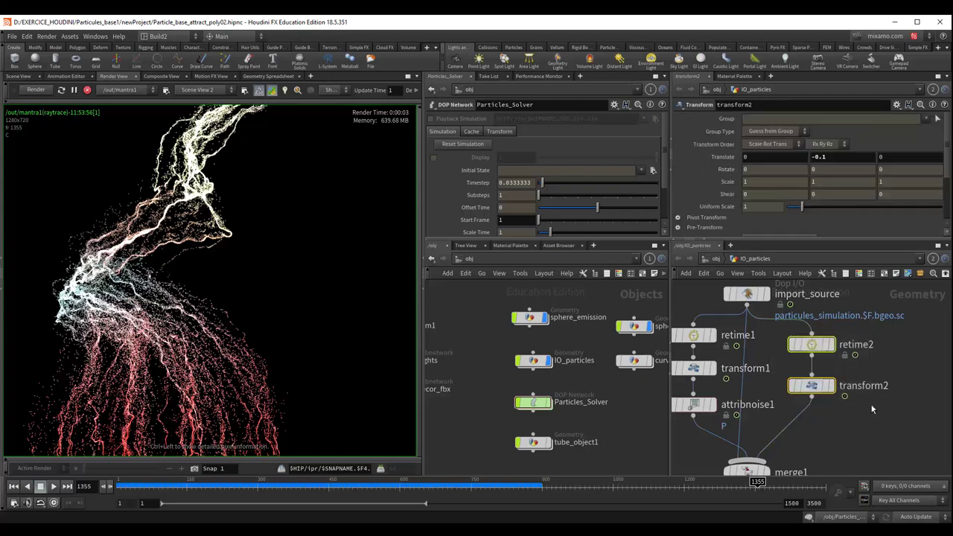
key(ctrl+c)
key(ctrl+v)
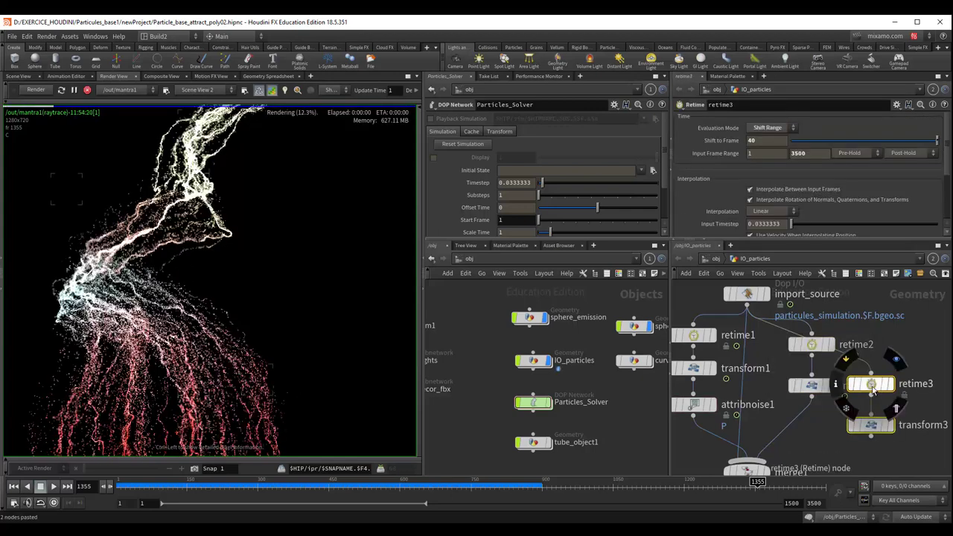
click(897, 343)
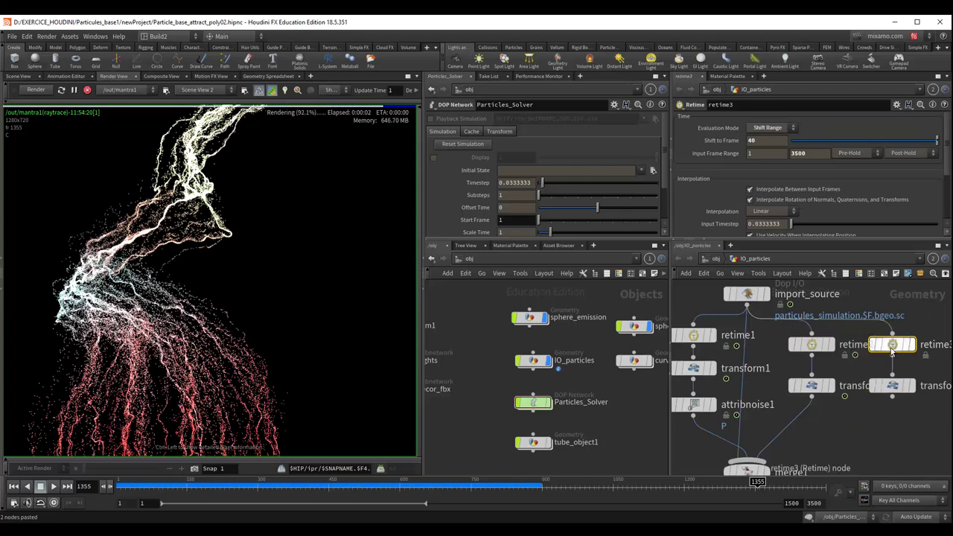
click(768, 139)
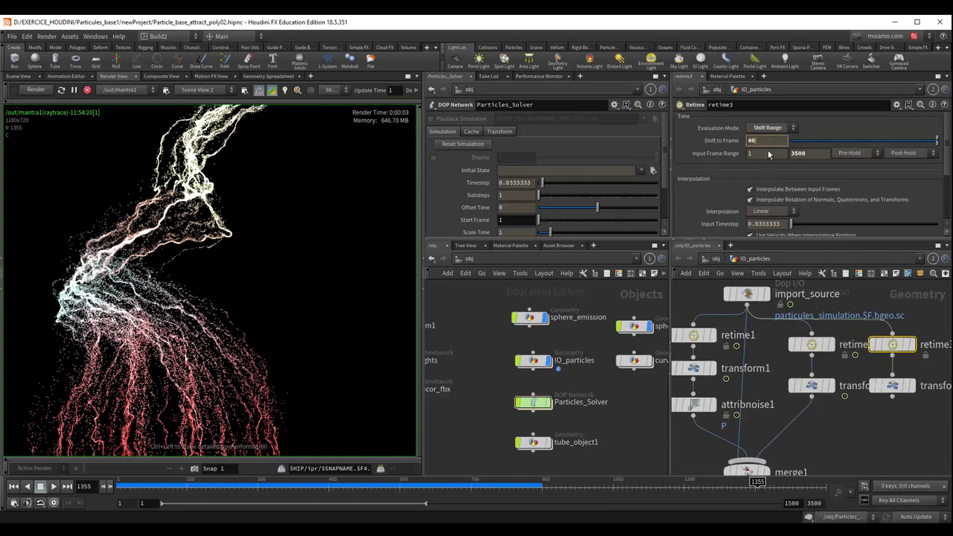
key(Return)
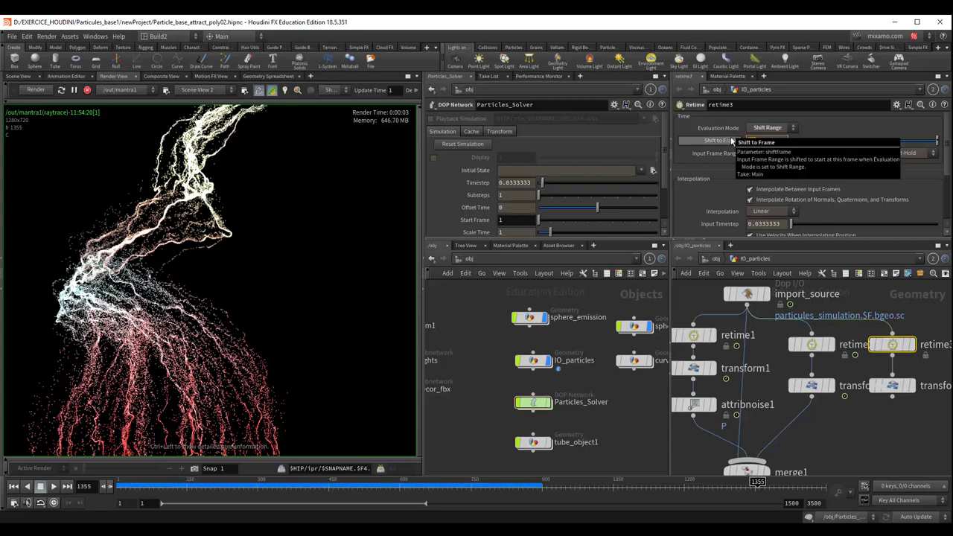
middle_drag(731, 140, 774, 141)
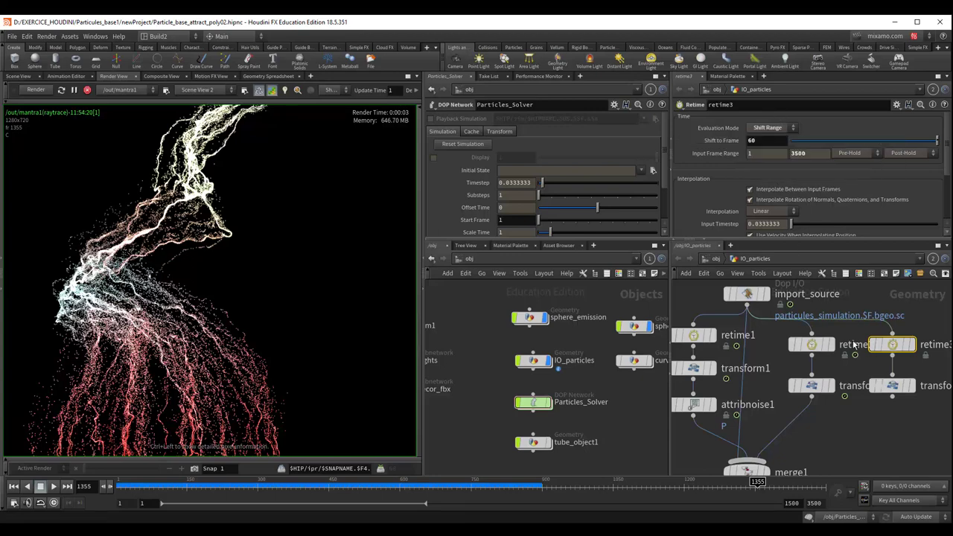
Step: Duplicate attribnoise1 as attribnoise2 under transform3 and wire it into merge1
click(694, 406)
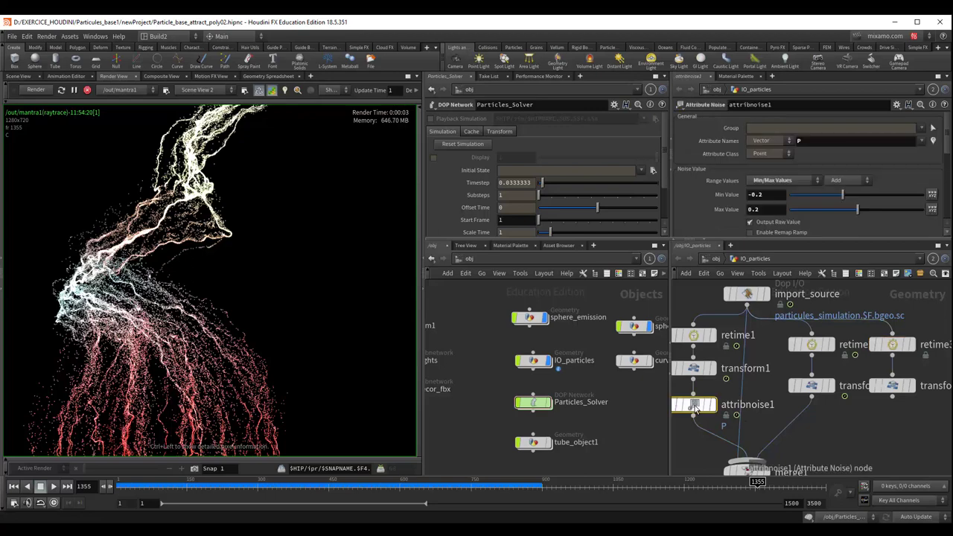
key(ctrl+c)
key(ctrl+v)
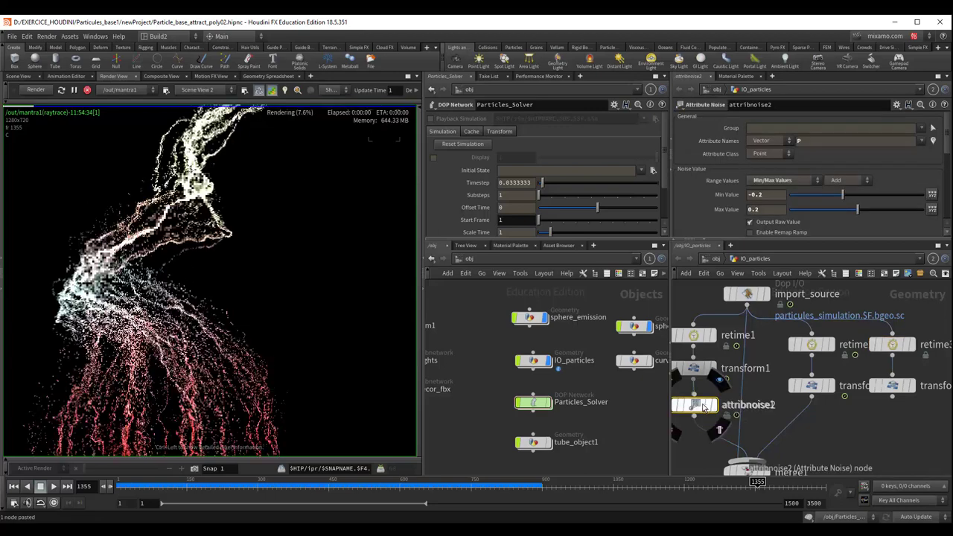
click(891, 434)
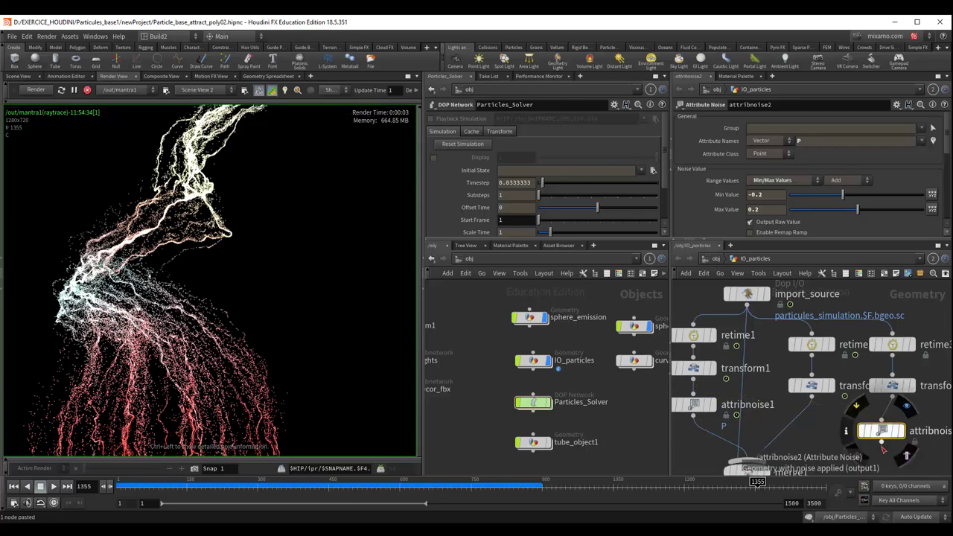
drag(882, 446, 768, 456)
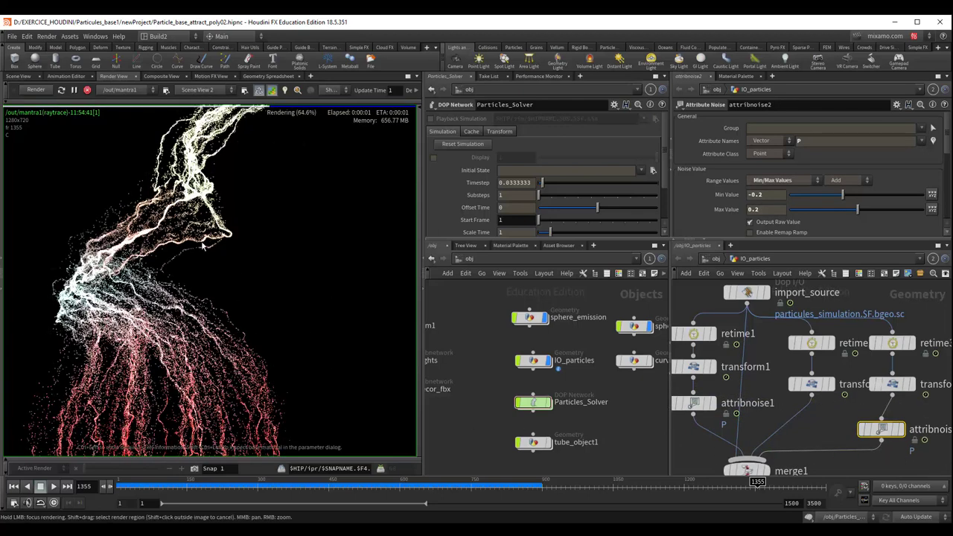
mouse_move(806, 419)
middle_down()
mouse_move(827, 406)
mouse_move(826, 387)
middle_up()
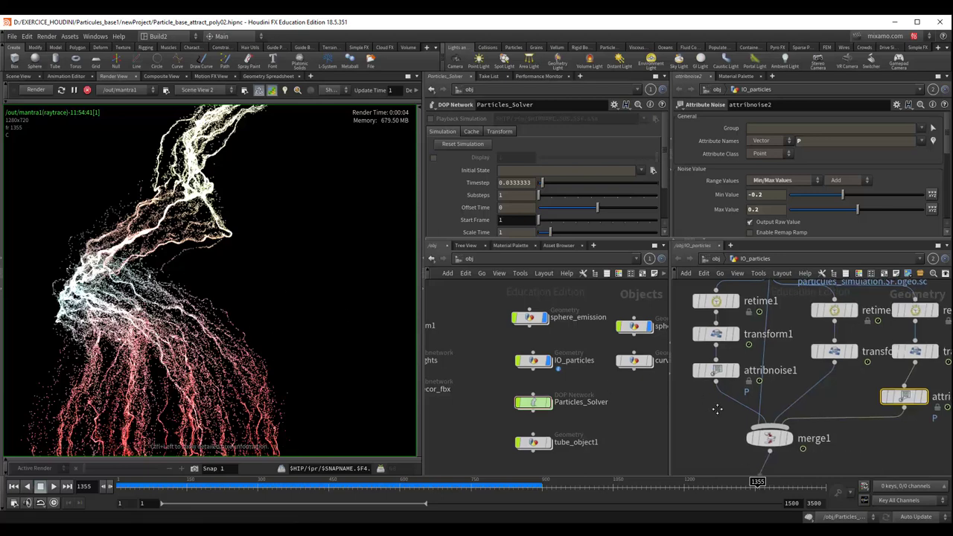
middle_drag(673, 429, 680, 422)
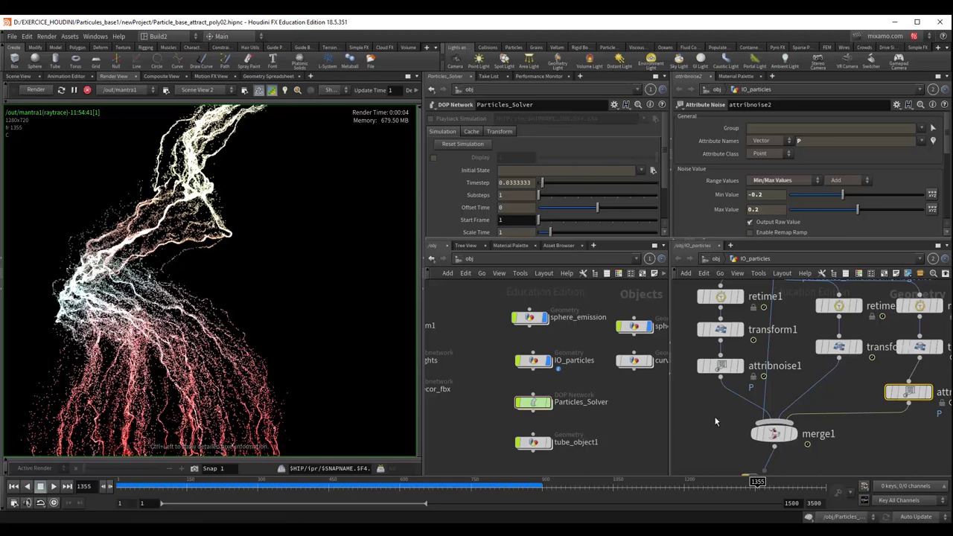
middle_drag(761, 450, 761, 405)
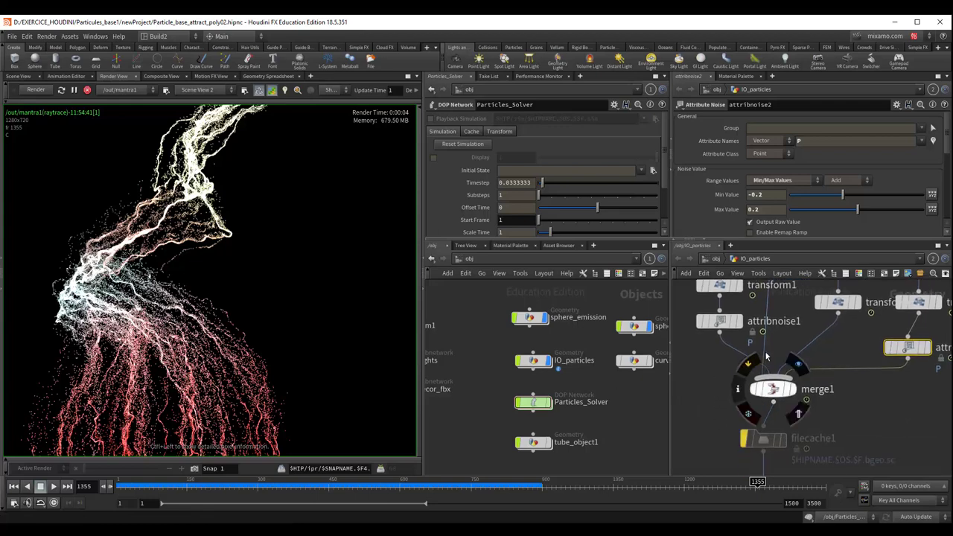
scroll(856, 401, down, 3)
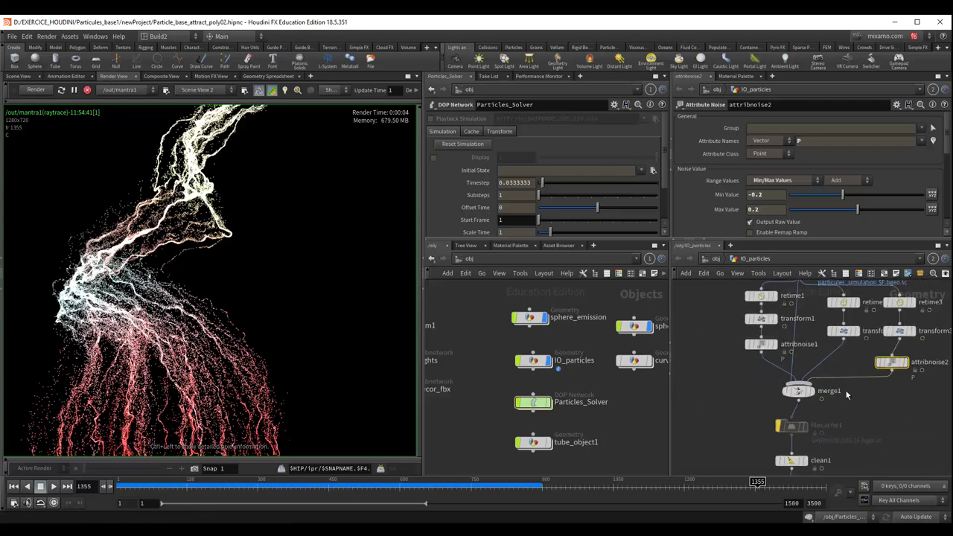
middle_drag(817, 368, 801, 411)
drag(781, 313, 801, 305)
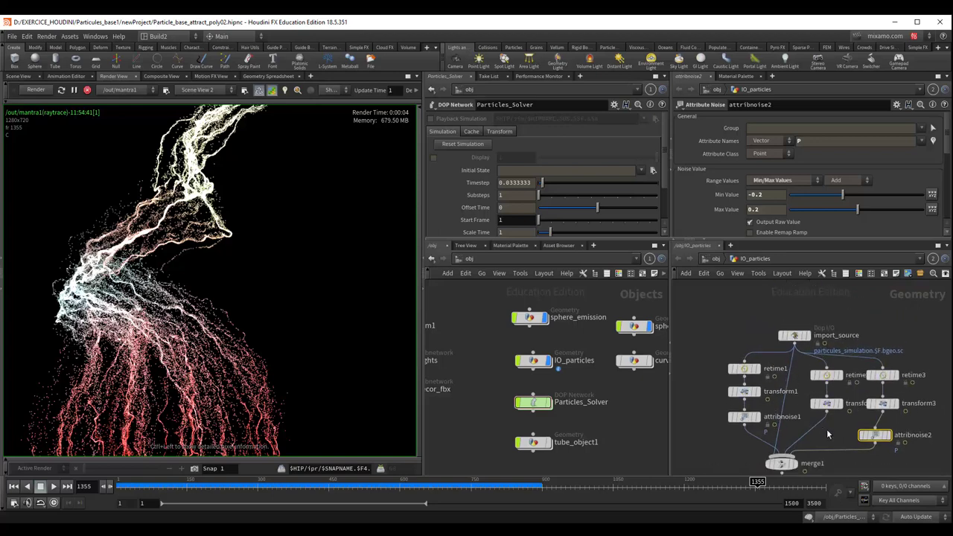
middle_drag(826, 428, 820, 328)
drag(775, 368, 789, 371)
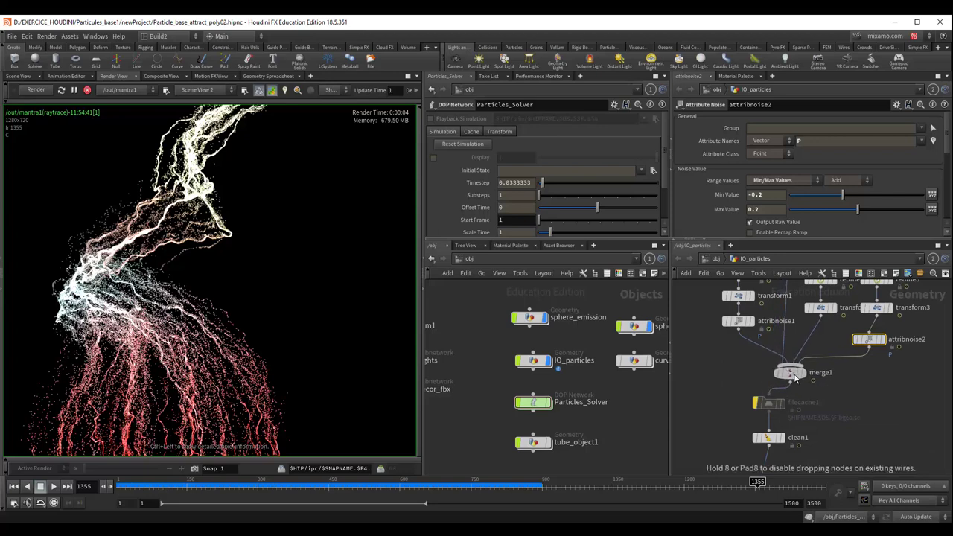
middle_drag(841, 381, 837, 443)
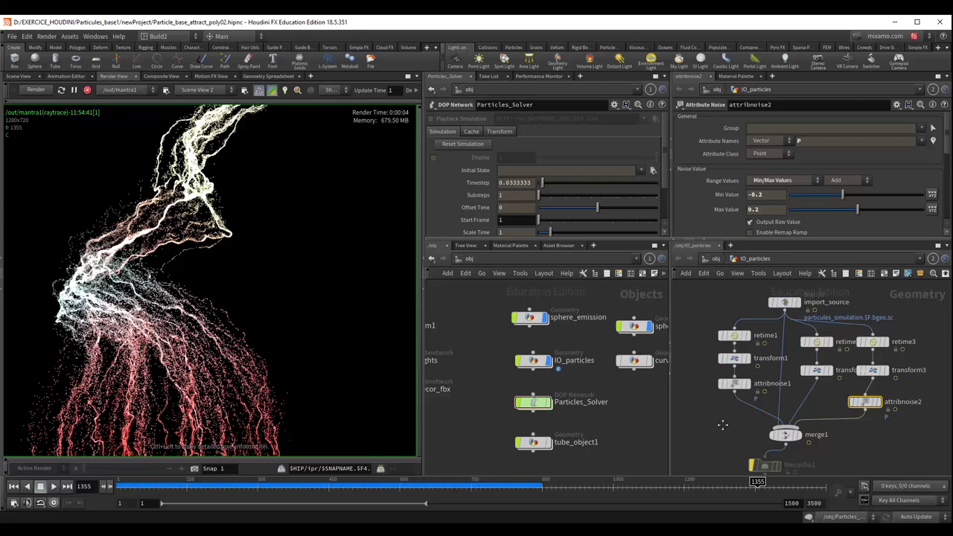
middle_drag(724, 421, 706, 398)
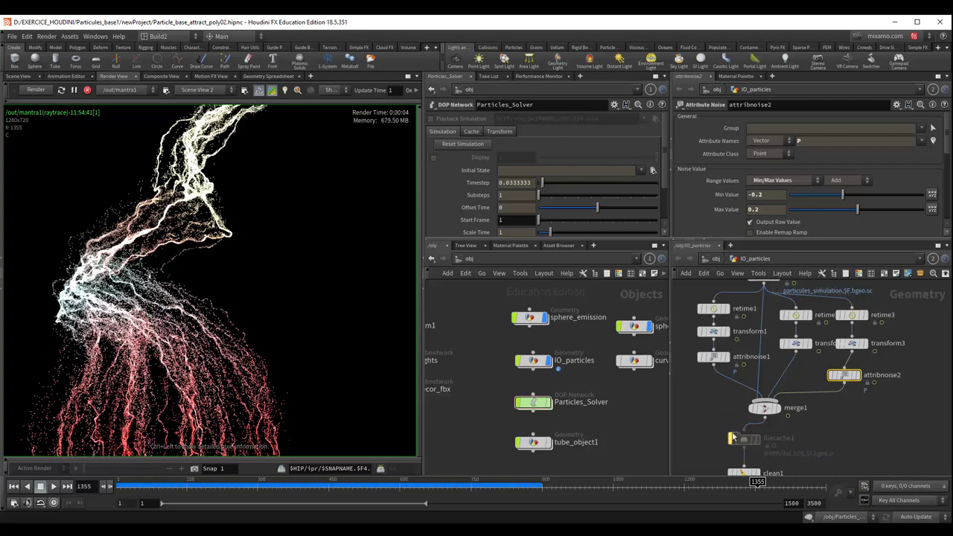
middle_drag(710, 398, 722, 353)
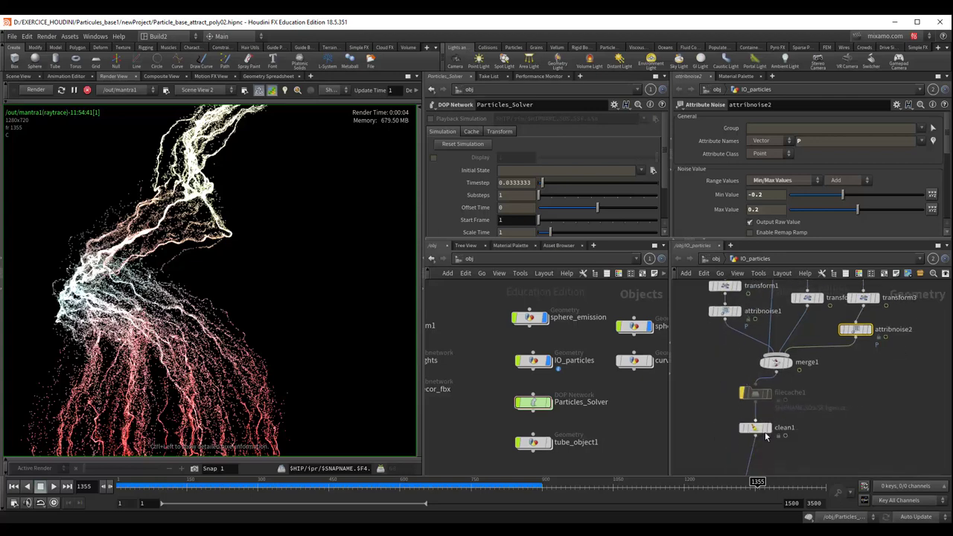
drag(764, 434, 772, 445)
middle_drag(853, 446, 855, 395)
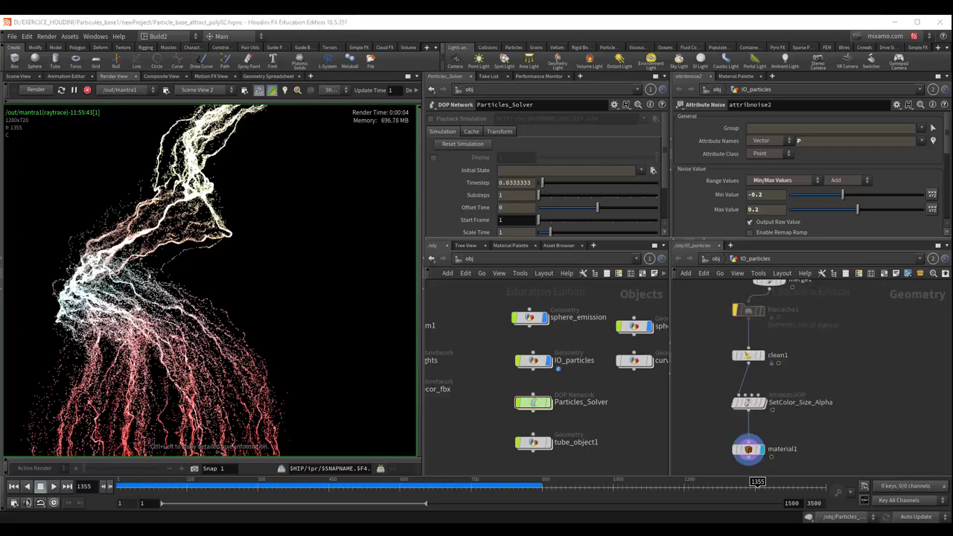
middle_drag(840, 343, 849, 484)
middle_drag(861, 435, 891, 462)
scroll(875, 447, up, 1)
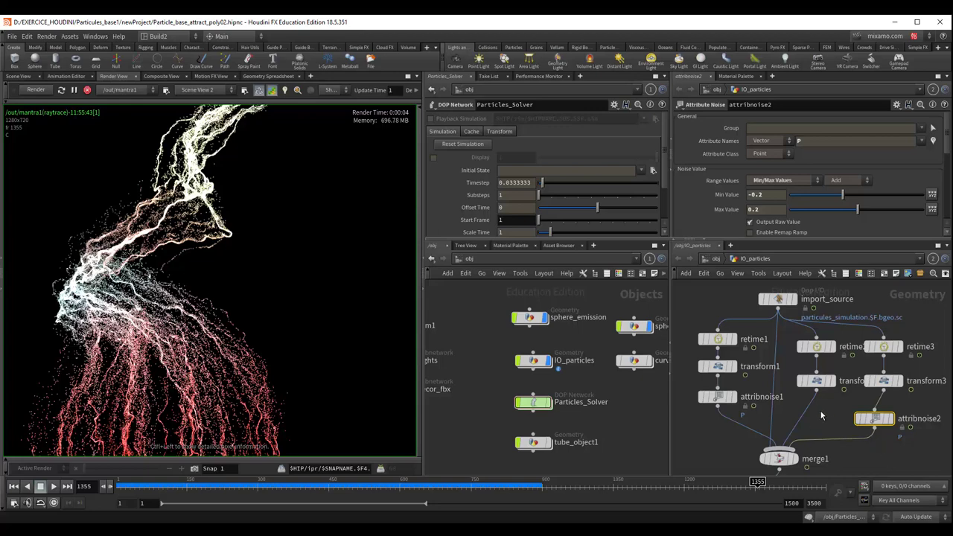
middle_drag(820, 415, 840, 421)
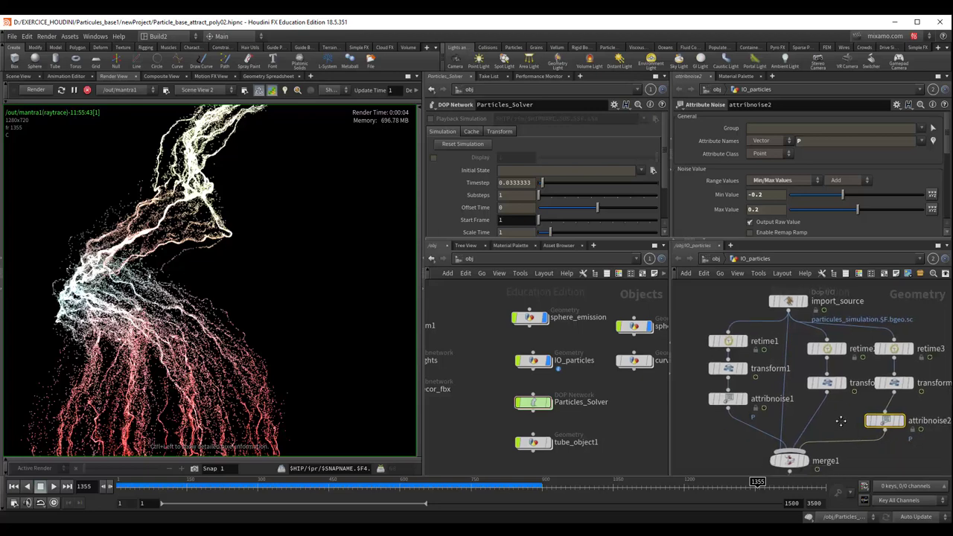